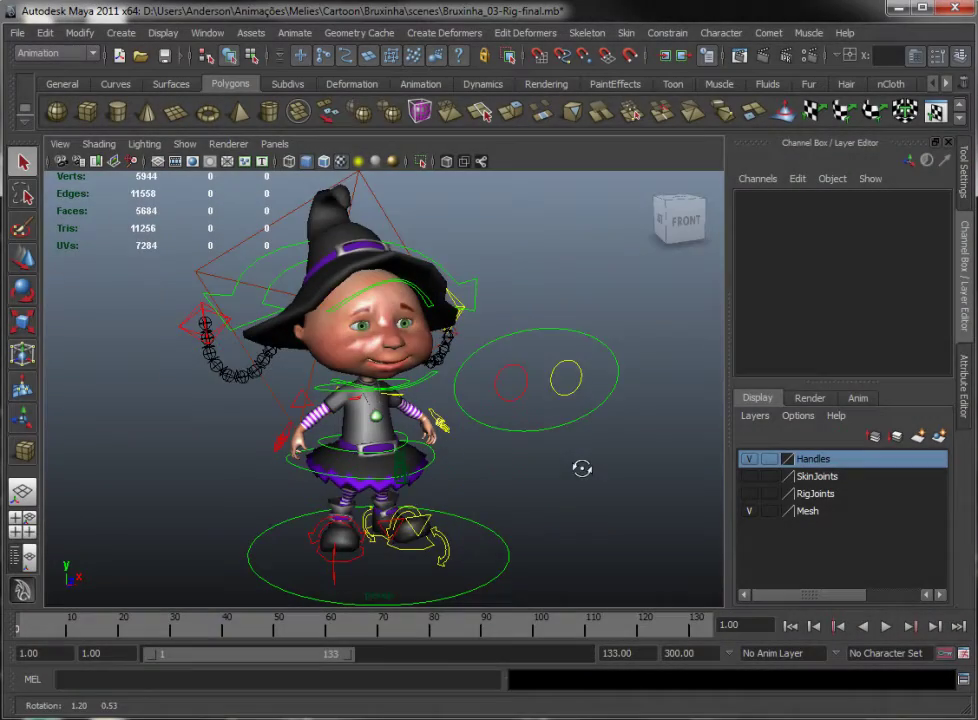
- Tumble the perspective camera slightly around the loaded witch rig
{"action": "mouse_move", "coordinate": [582, 468]}
{"action": "left_mouse_down", "text": "alt"}
{"action": "mouse_move", "coordinate": [570, 461]}
{"action": "mouse_move", "coordinate": [556, 492]}
{"action": "left_mouse_up", "text": "alt"}
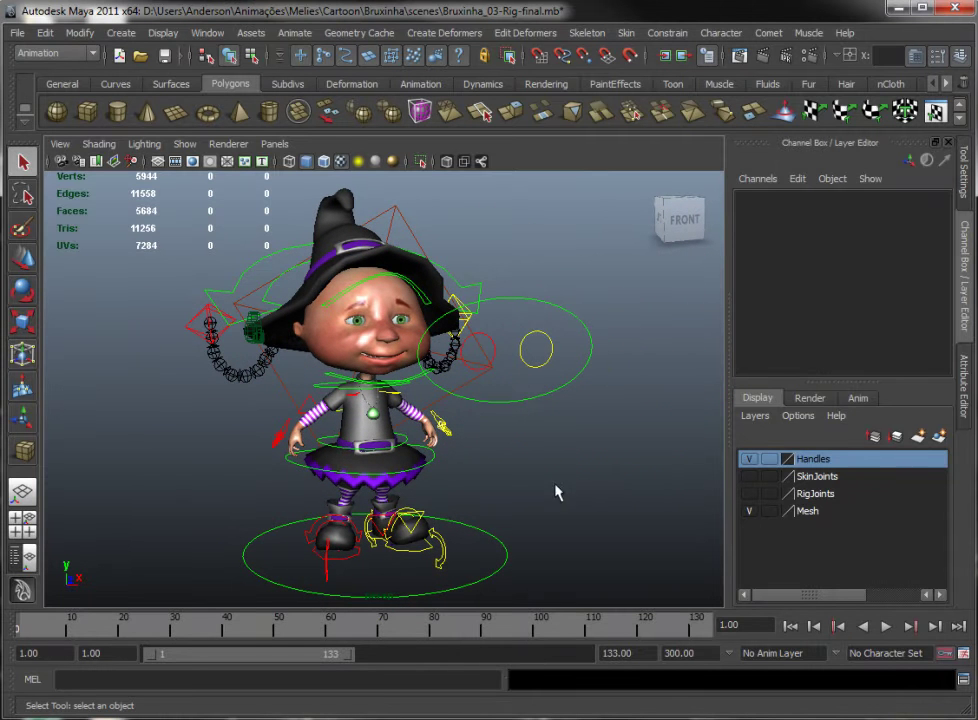
- Move the hips control to test it, then undo back to rest
{"action": "left_click", "coordinate": [405, 458]}
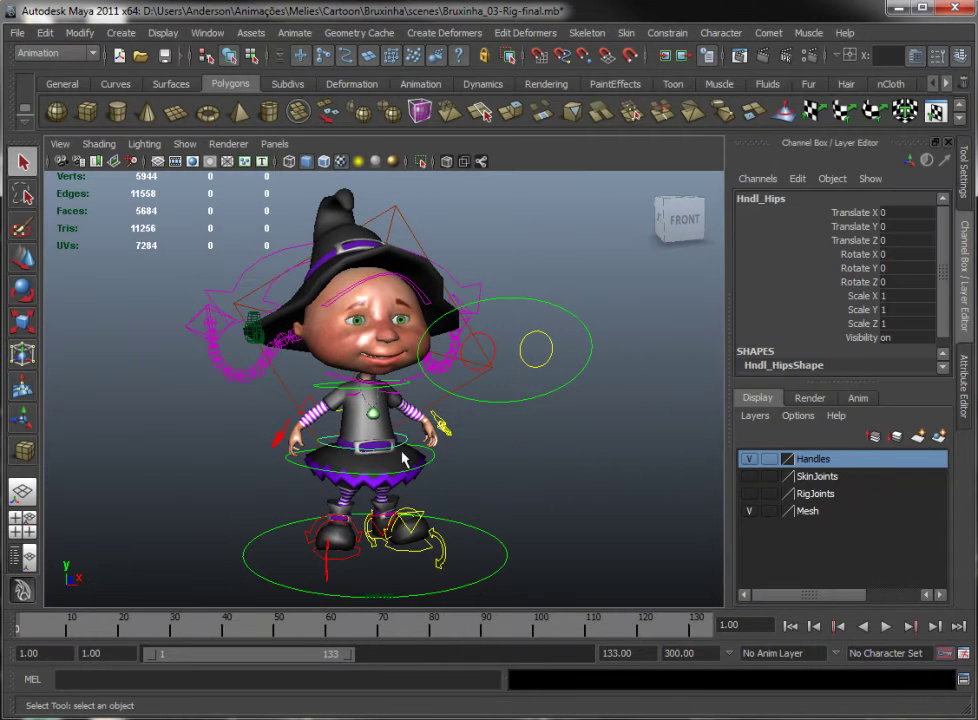
{"action": "left_click", "coordinate": [22, 258]}
{"action": "mouse_move", "coordinate": [378, 442]}
{"action": "left_mouse_down"}
{"action": "mouse_move", "coordinate": [381, 452]}
{"action": "mouse_move", "coordinate": [367, 456]}
{"action": "left_mouse_up"}
{"action": "key", "text": "ctrl+z"}
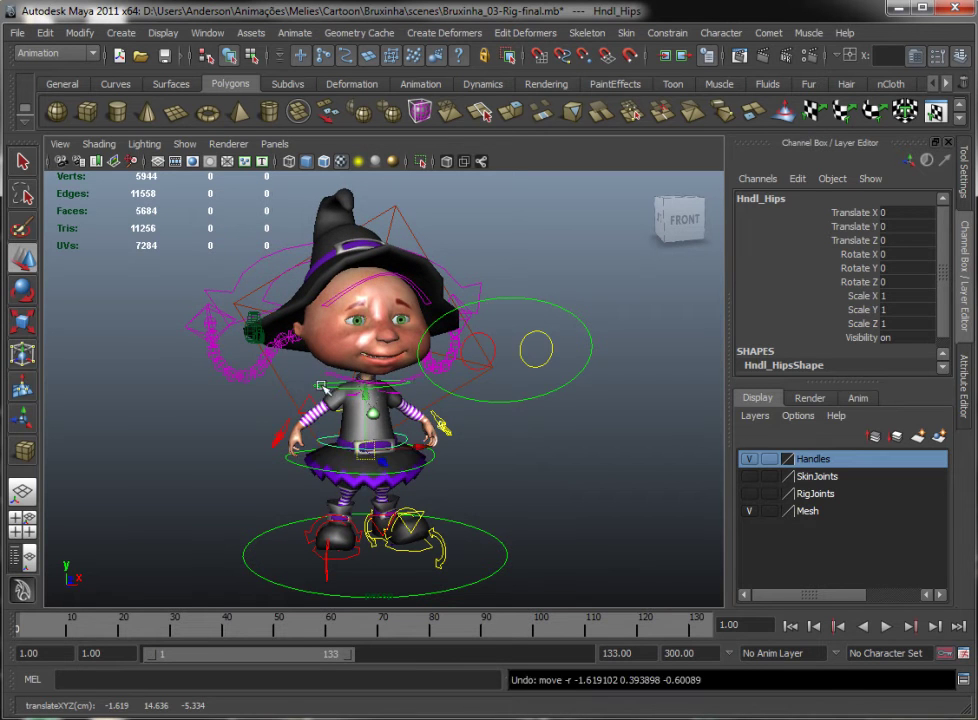
- Rotate the shoulders control to twist the upper body, then undo it
{"action": "left_click", "coordinate": [357, 385]}
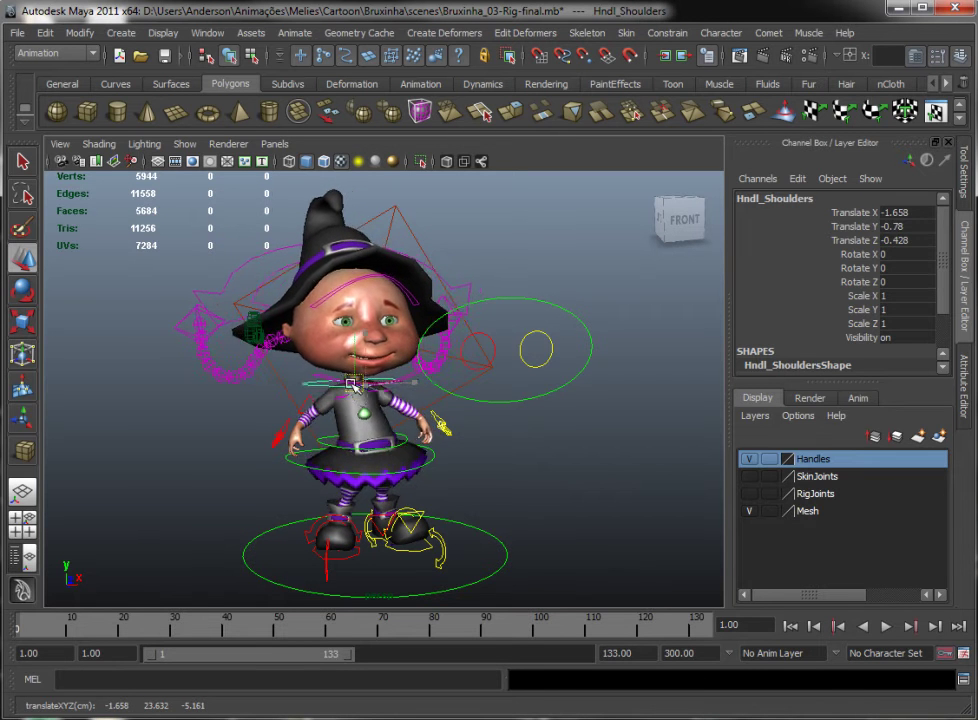
{"action": "key", "text": "ctrl+g"}
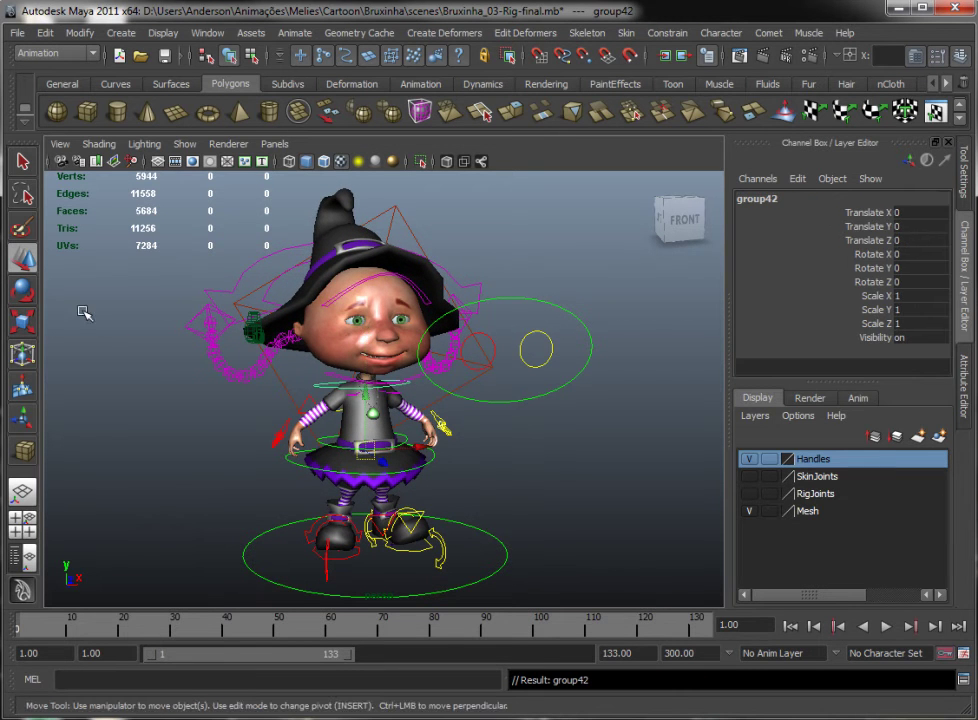
{"action": "left_click", "coordinate": [24, 290]}
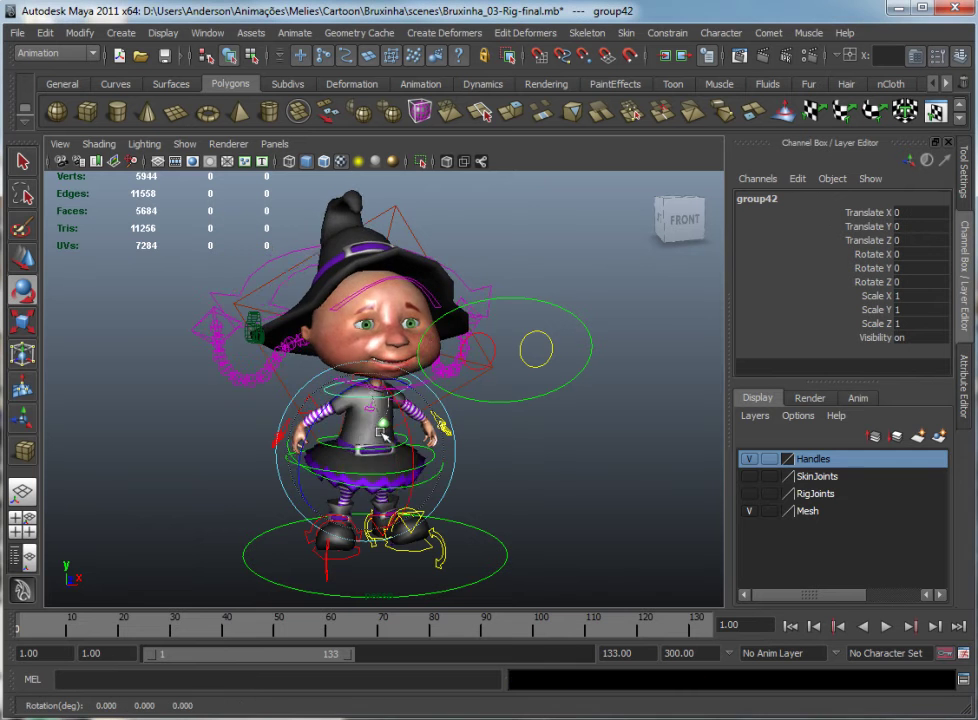
{"action": "left_click_drag", "start_coordinate": [355, 403], "coordinate": [364, 419]}
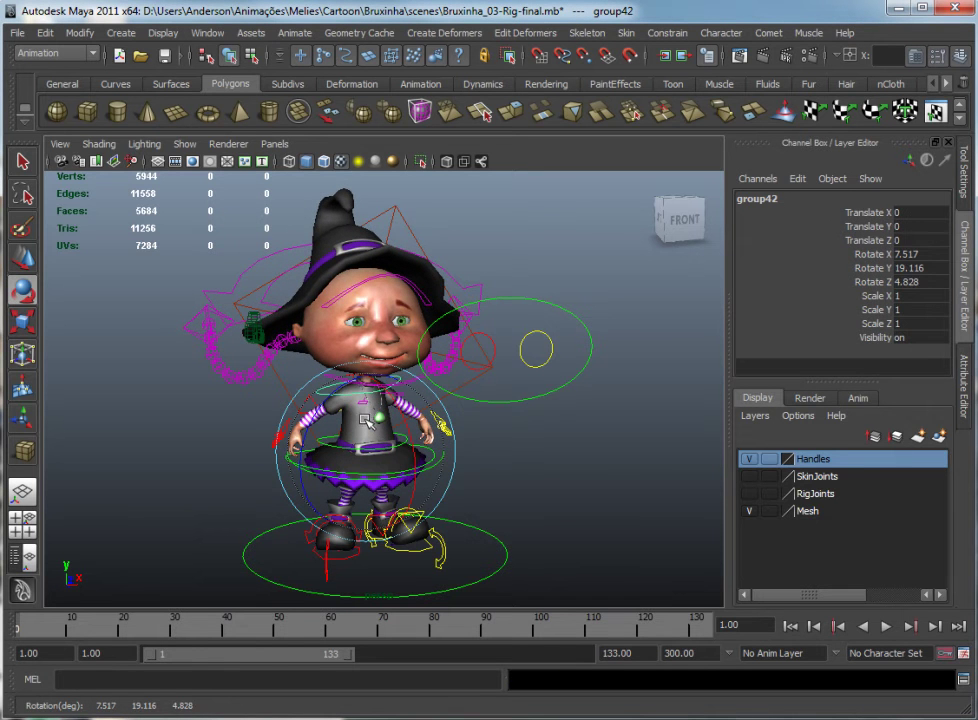
{"action": "key", "text": "ctrl+z"}
- Tilt and then shift the whole body from the centre-of-gravity control, undoing each change
{"action": "left_click", "coordinate": [557, 491]}
{"action": "mouse_move", "coordinate": [557, 491]}
{"action": "left_mouse_down", "text": "alt"}
{"action": "mouse_move", "coordinate": [513, 493]}
{"action": "mouse_move", "coordinate": [465, 444]}
{"action": "left_mouse_up", "text": "alt"}
{"action": "left_click", "coordinate": [447, 433]}
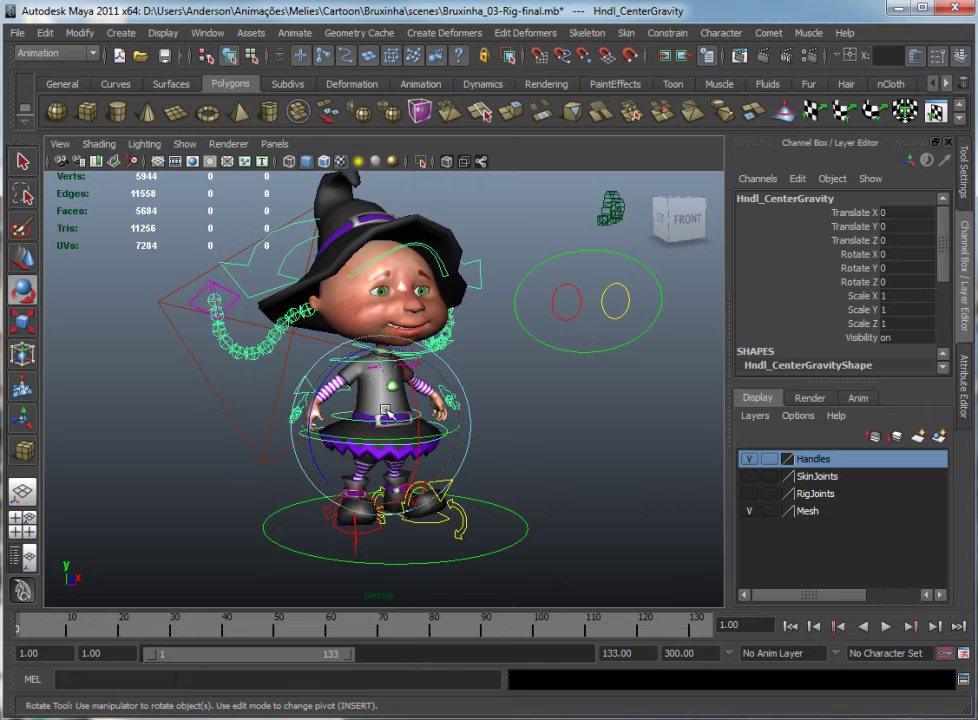
{"action": "left_click_drag", "start_coordinate": [385, 412], "coordinate": [382, 414]}
{"action": "key", "text": "ctrl+z"}
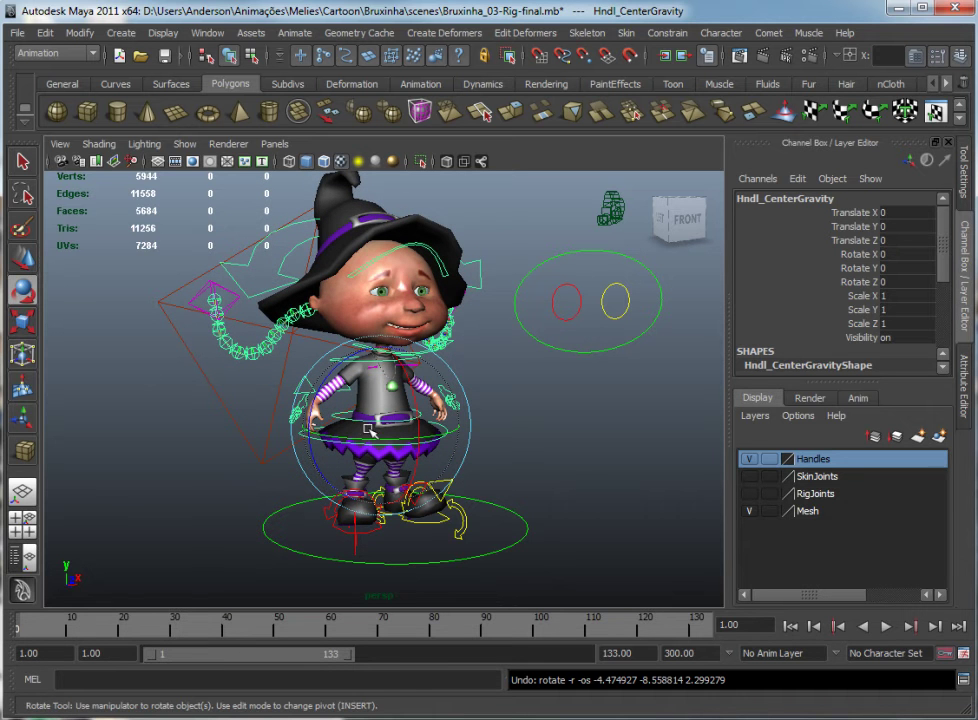
{"action": "key", "text": "w"}
{"action": "left_click_drag", "start_coordinate": [372, 432], "coordinate": [378, 437]}
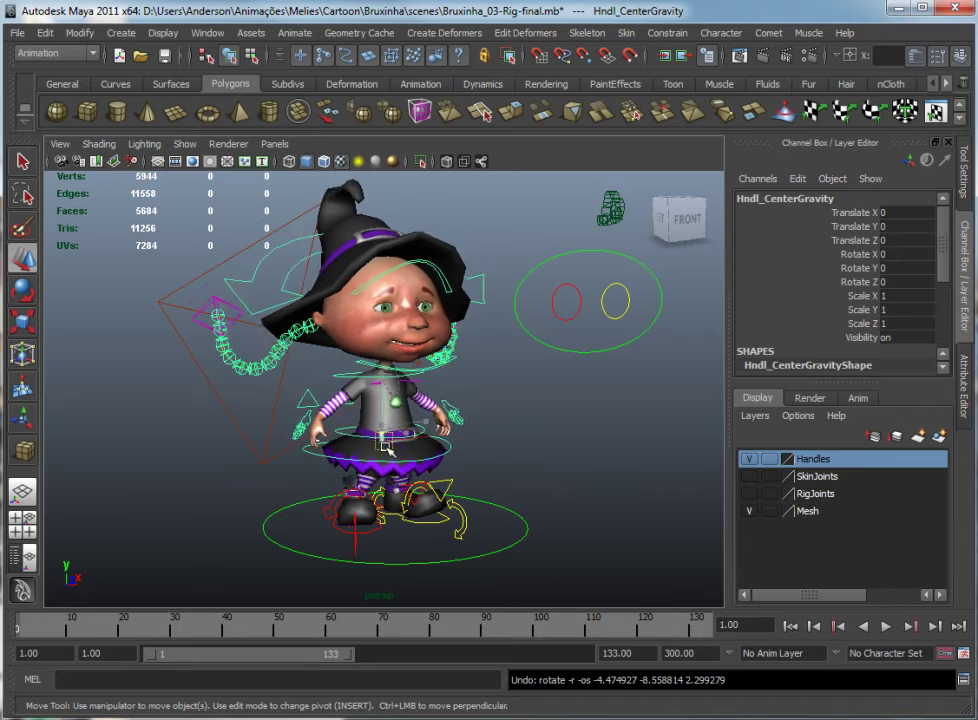
{"action": "key", "text": "ctrl+z"}
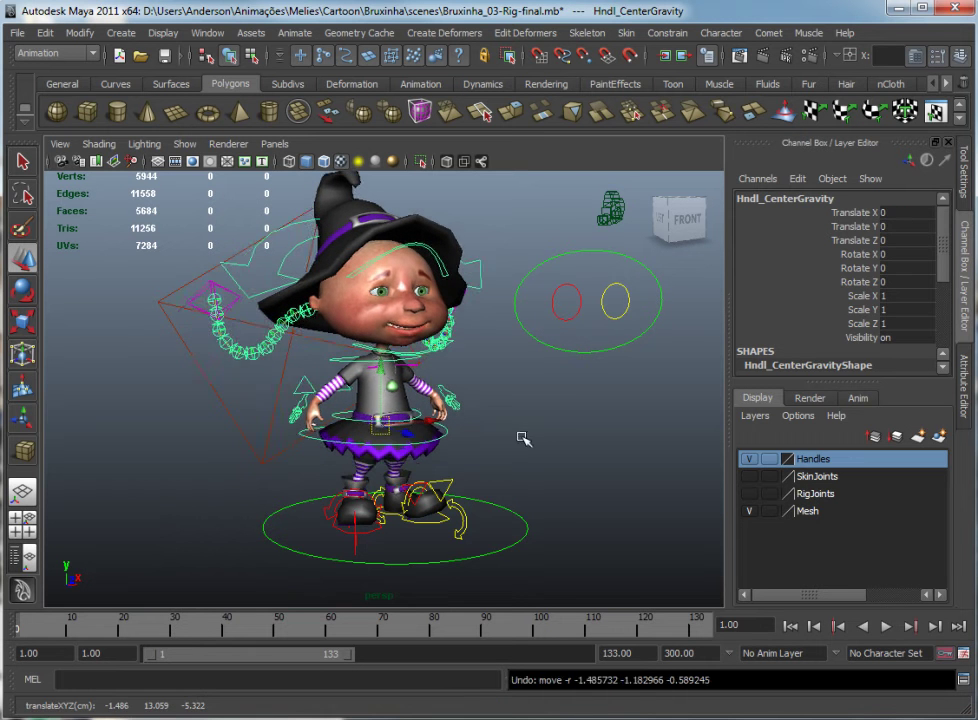
{"action": "middle_click_drag", "start_coordinate": [515, 436], "coordinate": [425, 422], "text": "alt"}
- Try the jaw control, then tilt the forehead to stretch the face and undo it
{"action": "left_click", "coordinate": [405, 375]}
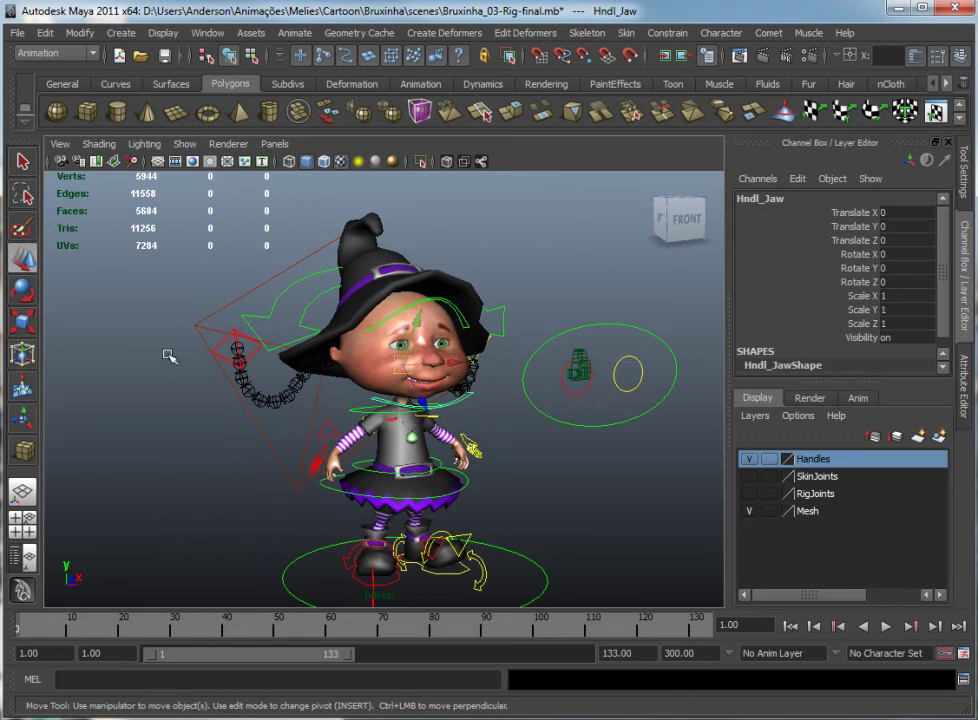
{"action": "left_click", "coordinate": [21, 287]}
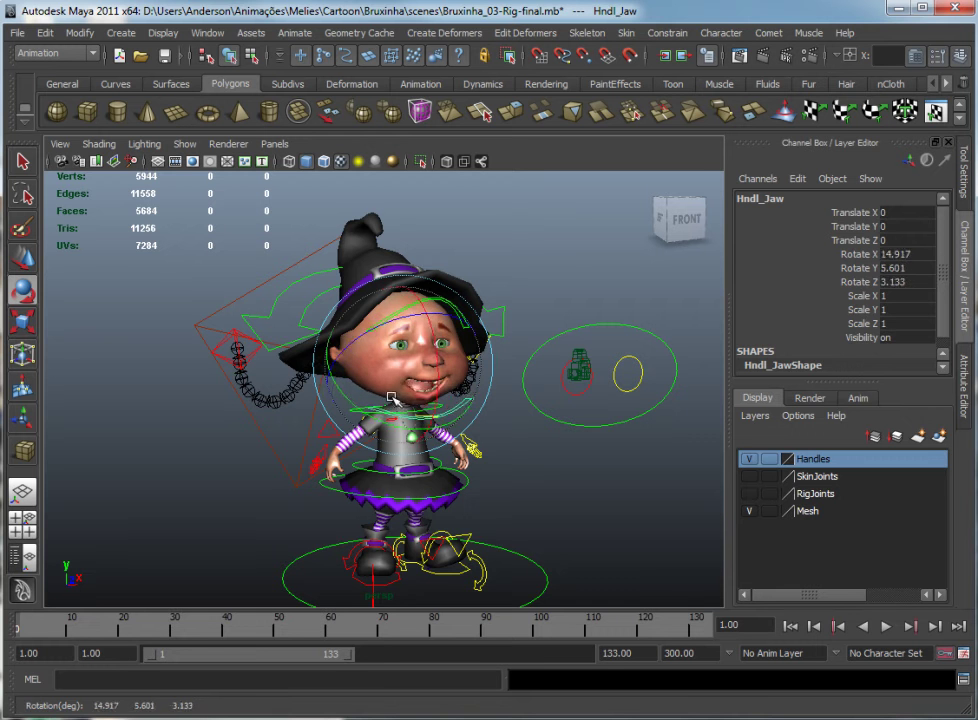
{"action": "left_click", "coordinate": [432, 336]}
{"action": "left_click", "coordinate": [432, 297]}
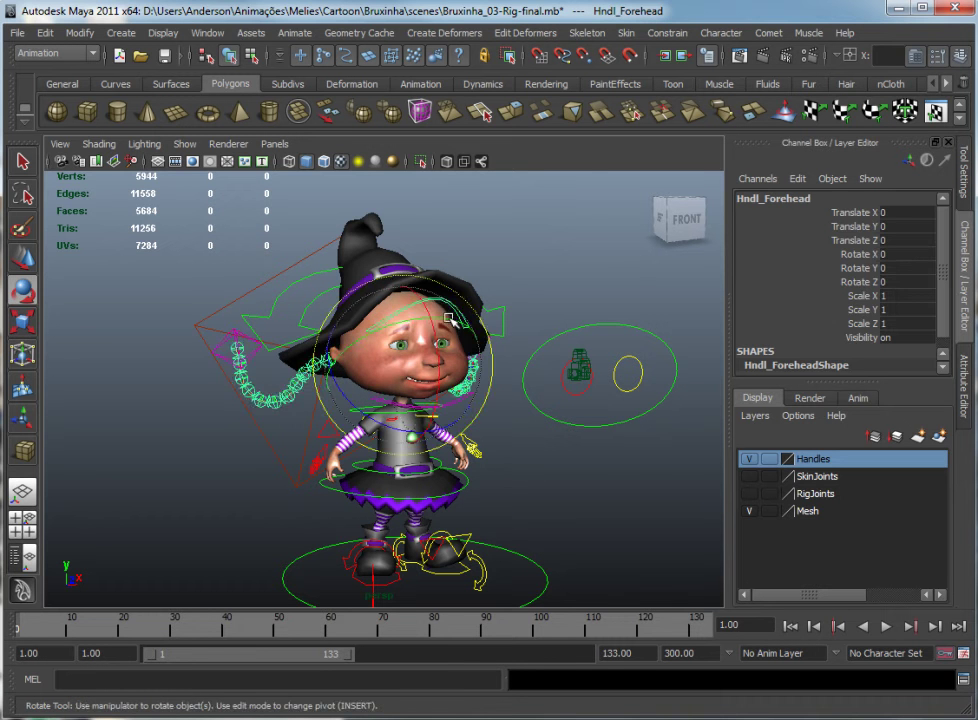
{"action": "left_click_drag", "start_coordinate": [432, 300], "coordinate": [440, 343]}
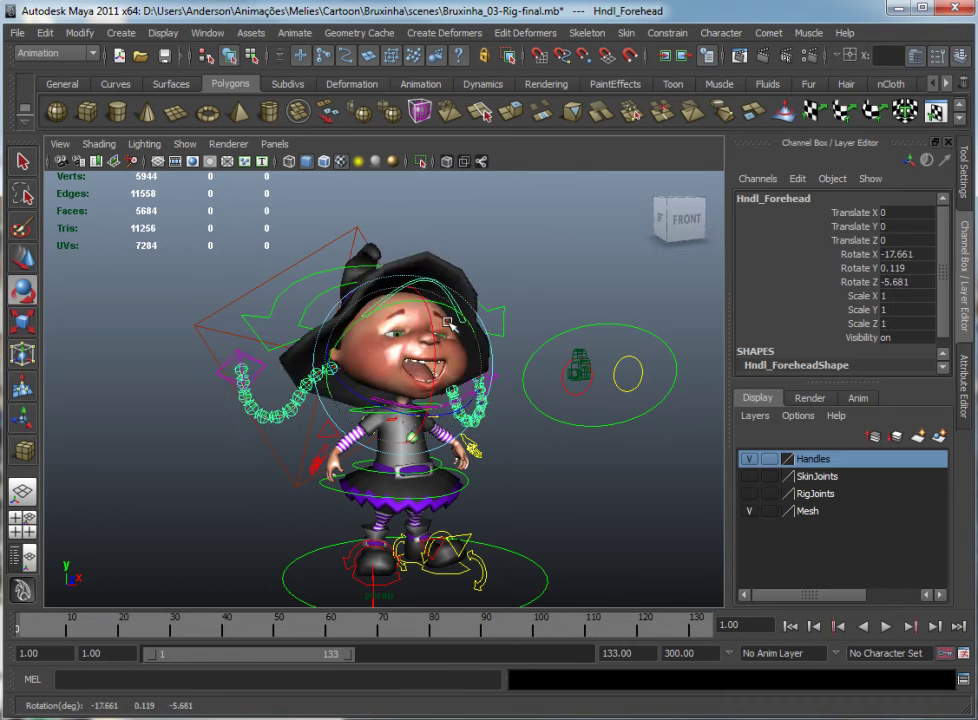
{"action": "key", "text": "ctrl+z"}
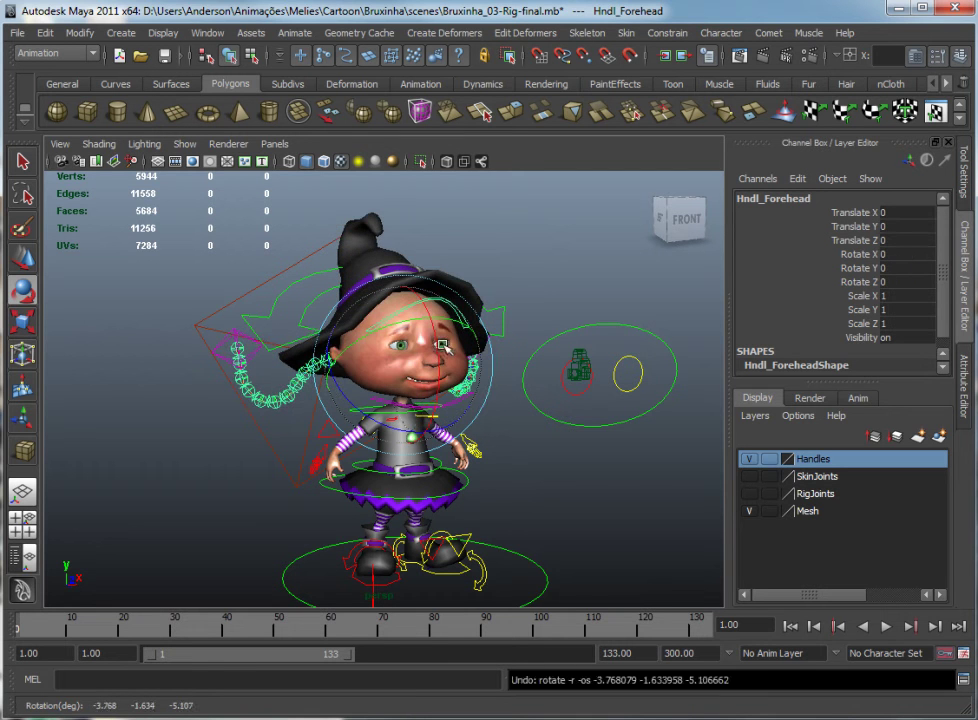
- Turn the witch's head and hat with the head control, then undo it
{"action": "left_click", "coordinate": [302, 318]}
{"action": "mouse_move", "coordinate": [420, 335]}
{"action": "left_mouse_down"}
{"action": "mouse_move", "coordinate": [441, 367]}
{"action": "mouse_move", "coordinate": [379, 368]}
{"action": "left_mouse_up"}
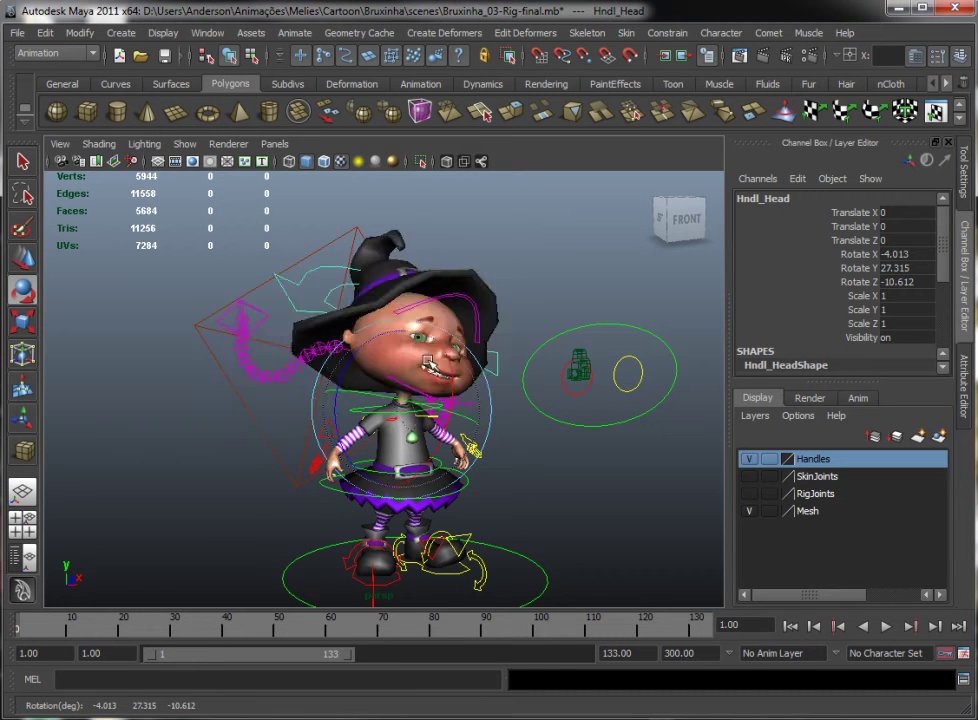
{"action": "key", "text": "ctrl+z"}
- Move the main eye target and the left eye target so the eyes follow, undoing both
{"action": "left_click", "coordinate": [585, 422]}
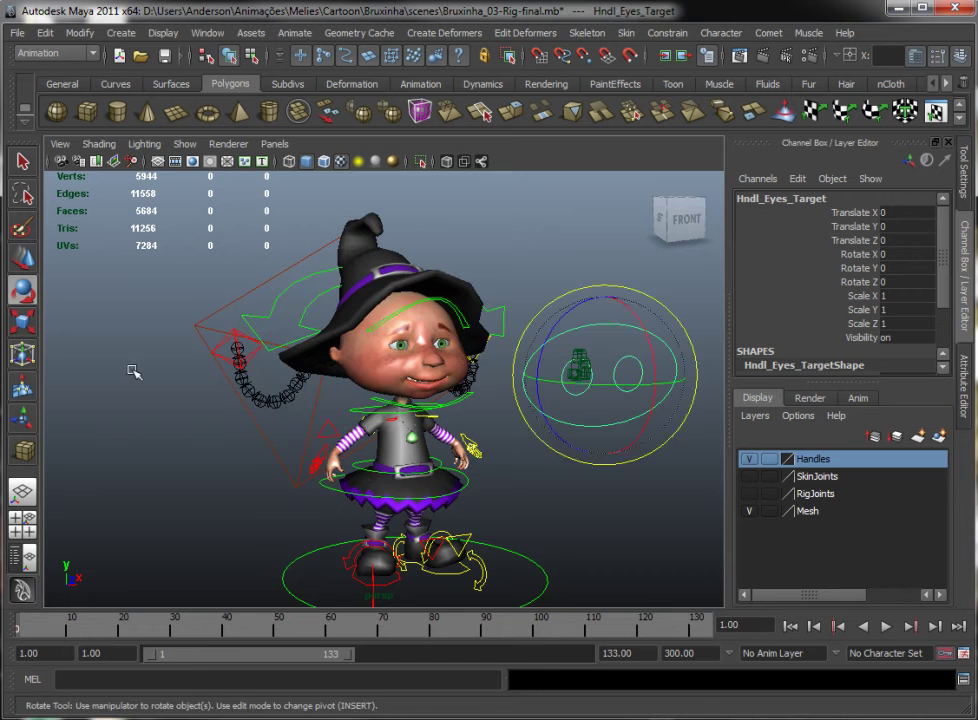
{"action": "left_click", "coordinate": [24, 262]}
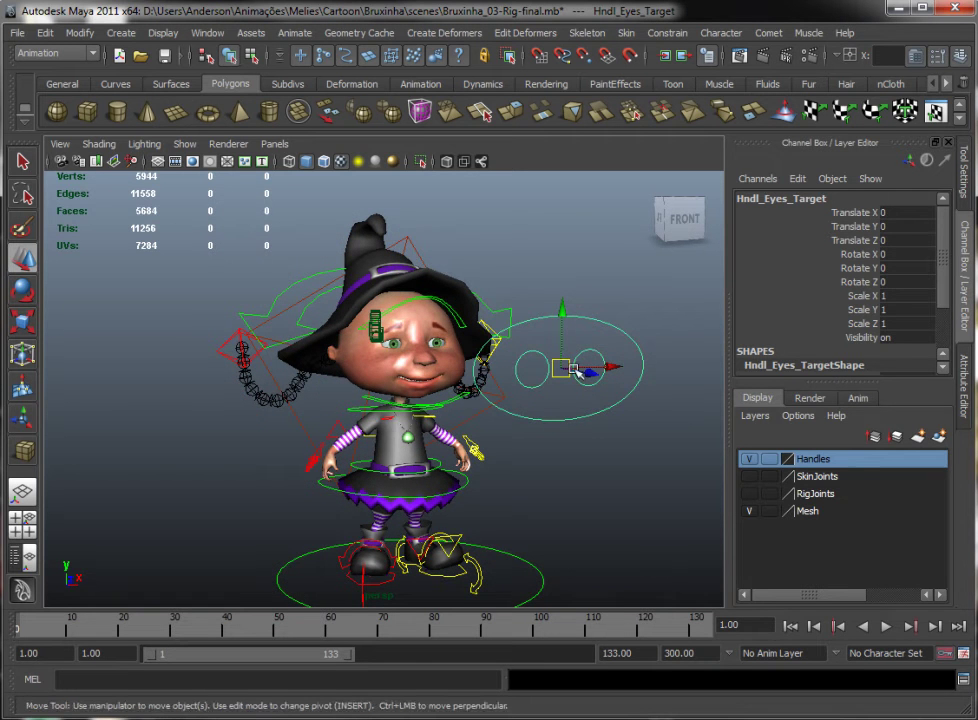
{"action": "mouse_move", "coordinate": [575, 370]}
{"action": "left_mouse_down"}
{"action": "mouse_move", "coordinate": [503, 284]}
{"action": "mouse_move", "coordinate": [637, 404]}
{"action": "left_mouse_up"}
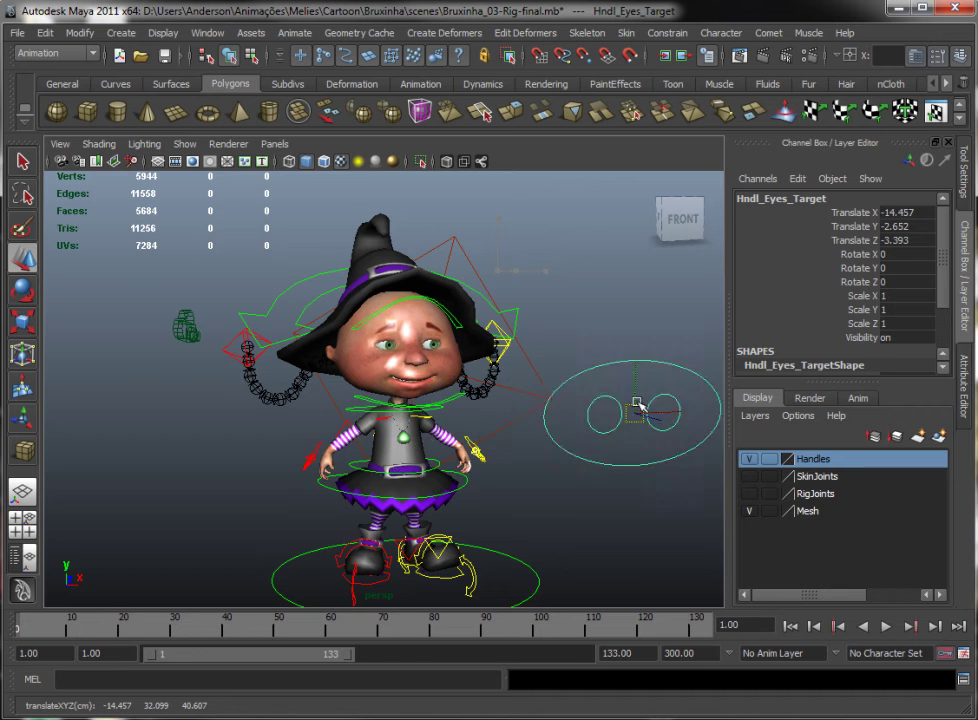
{"action": "key", "text": "ctrl+z"}
{"action": "key", "text": "ctrl+z"}
{"action": "key", "text": "ctrl+z"}
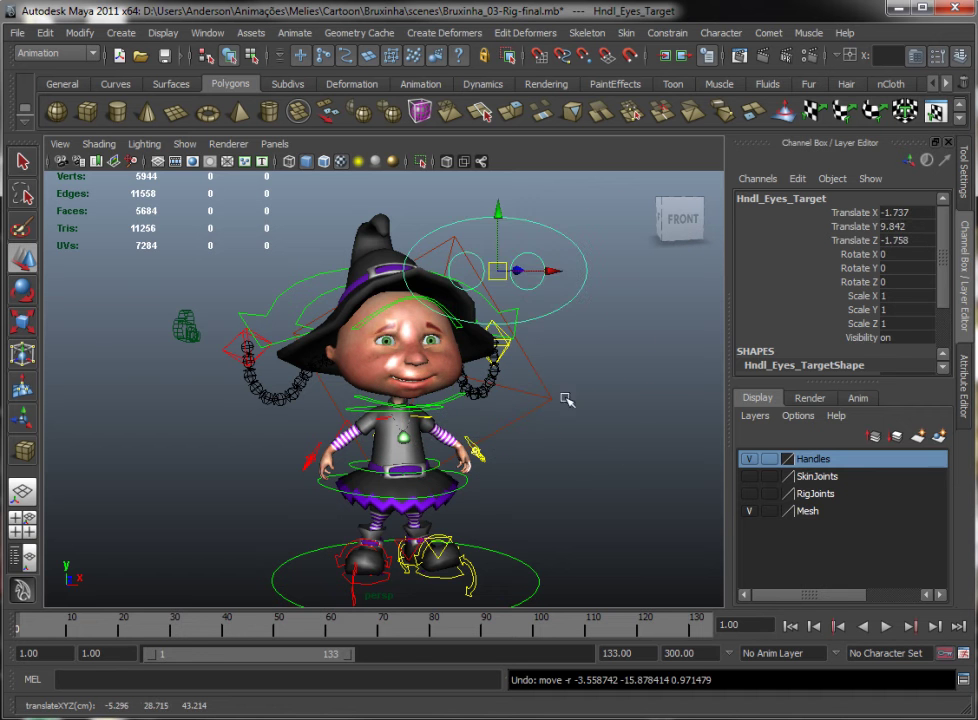
{"action": "key", "text": "ctrl+z"}
{"action": "left_click", "coordinate": [551, 381]}
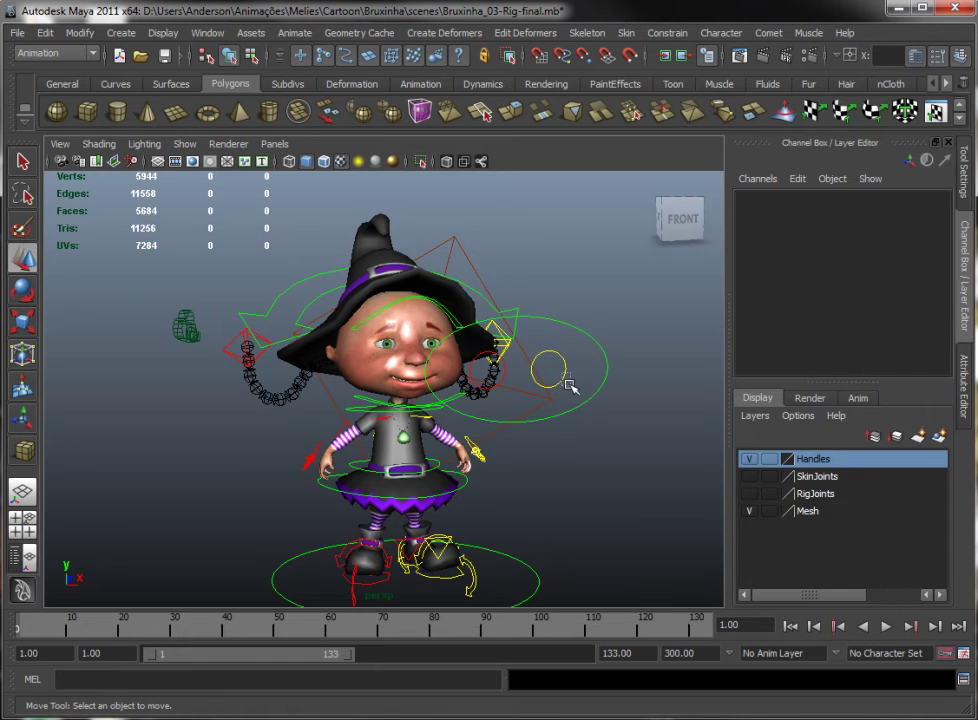
{"action": "left_click", "coordinate": [569, 384]}
{"action": "left_click_drag", "start_coordinate": [560, 362], "coordinate": [580, 272]}
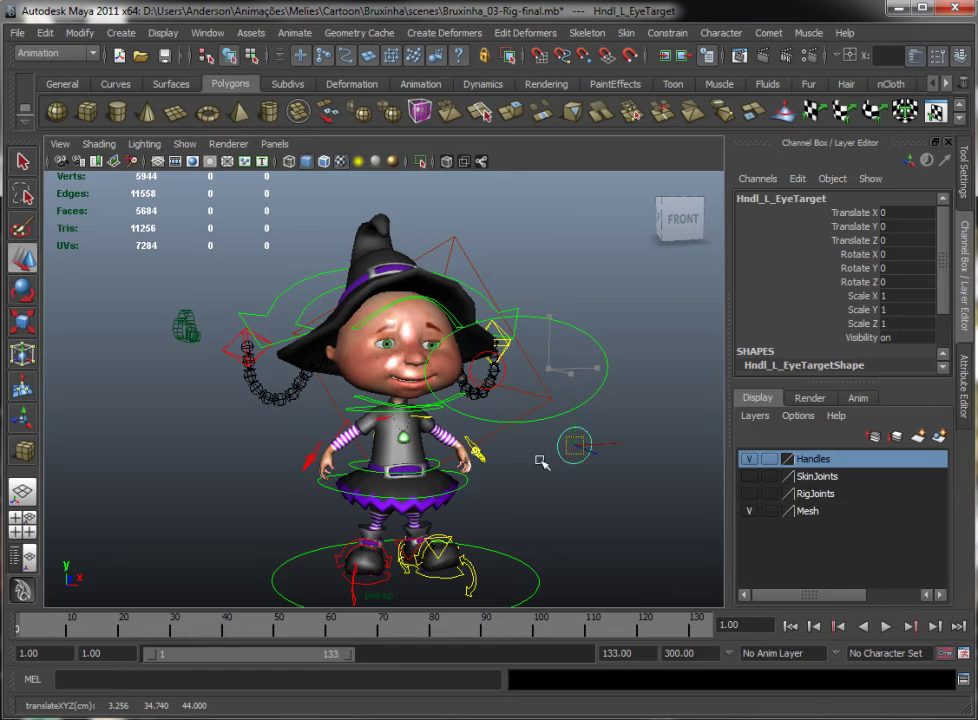
{"action": "key", "text": "ctrl+z"}
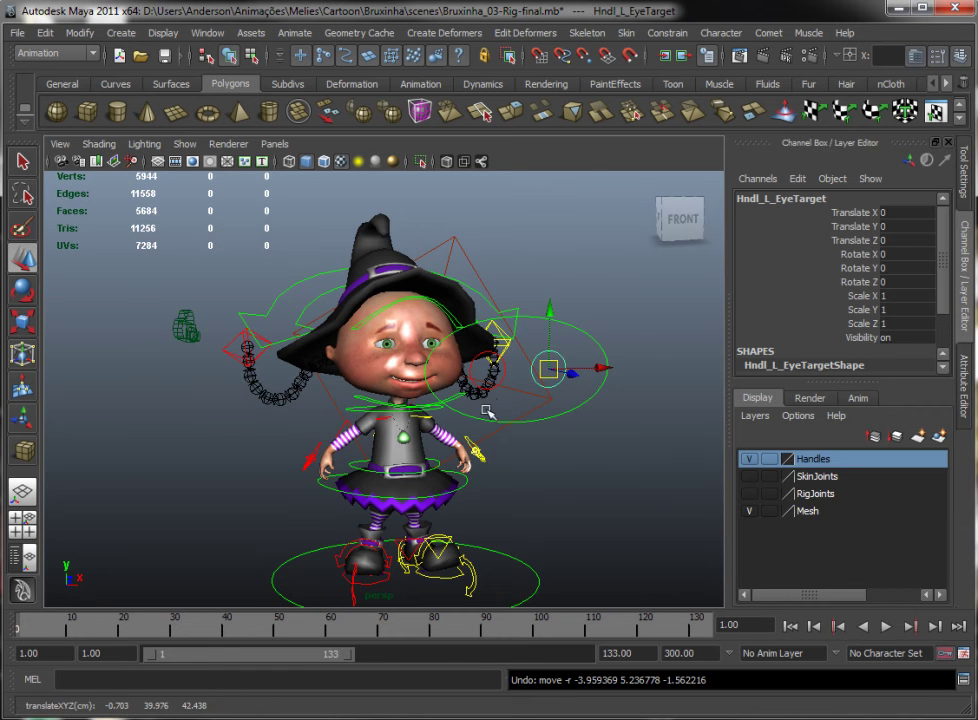
{"action": "middle_click_drag", "start_coordinate": [488, 411], "coordinate": [506, 449], "text": "alt"}
{"action": "scroll", "coordinate": [490, 420], "scroll_direction": "up", "scroll_amount": 3}
{"action": "scroll", "coordinate": [485, 467], "scroll_direction": "up", "scroll_amount": 3}
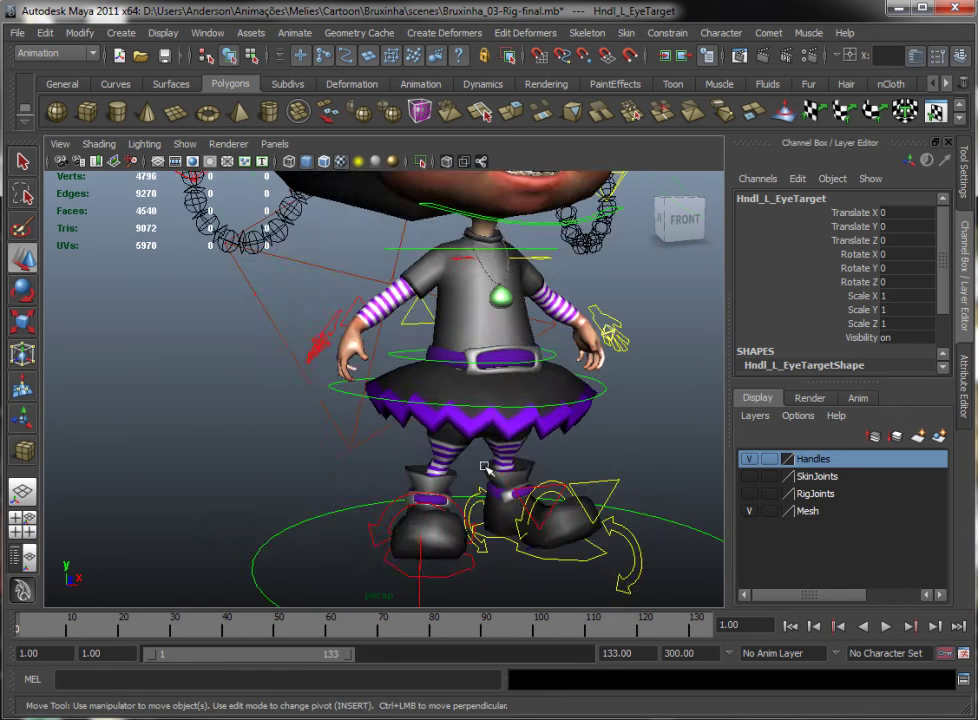
{"action": "left_click_drag", "start_coordinate": [483, 466], "coordinate": [475, 498], "text": "alt"}
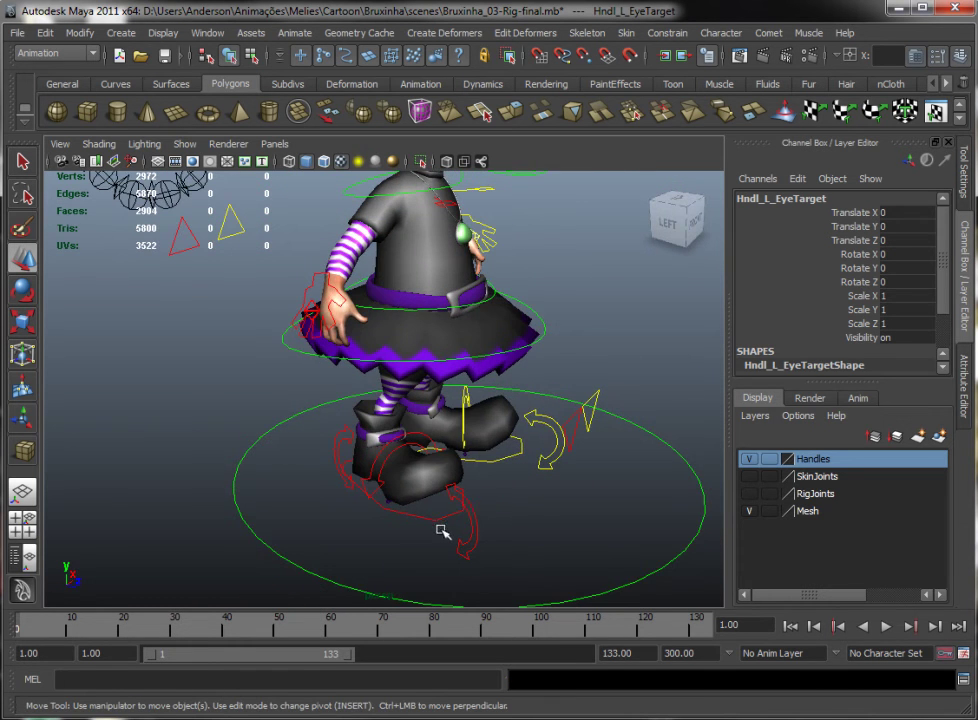
{"action": "left_click", "coordinate": [441, 532]}
{"action": "left_click_drag", "start_coordinate": [340, 540], "coordinate": [352, 445]}
{"action": "key", "text": "ctrl+z"}
{"action": "mouse_move", "coordinate": [400, 470]}
{"action": "left_mouse_down", "text": "alt"}
{"action": "mouse_move", "coordinate": [538, 463]}
{"action": "mouse_move", "coordinate": [482, 459]}
{"action": "left_mouse_up", "text": "alt"}
{"action": "left_click", "coordinate": [538, 432]}
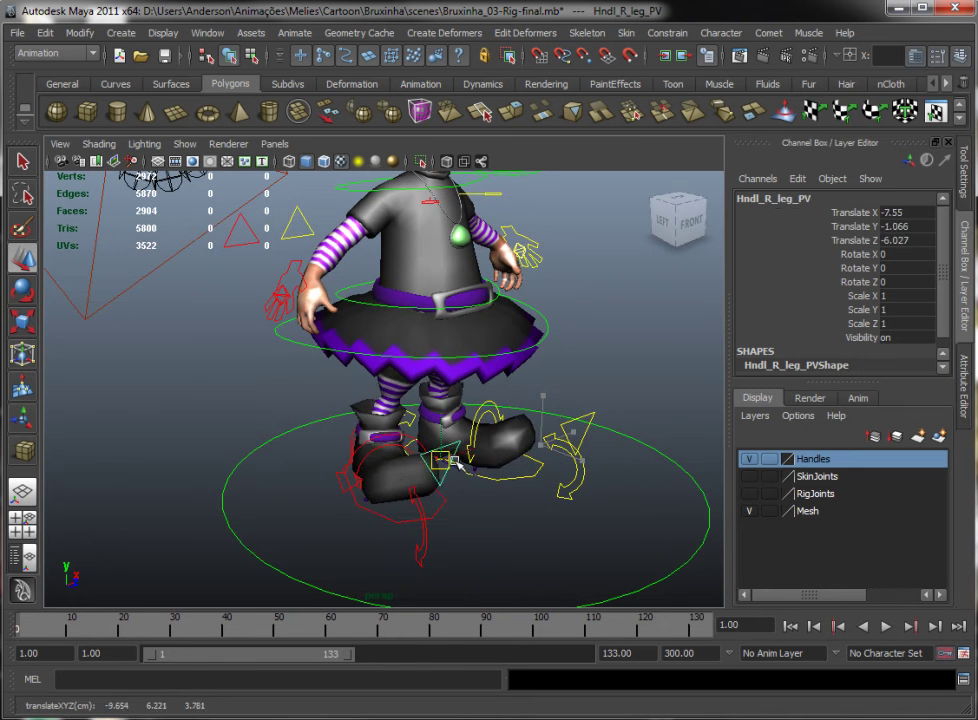
{"action": "key", "text": "ctrl+z"}
{"action": "left_click_drag", "start_coordinate": [343, 519], "coordinate": [393, 530], "text": "alt"}
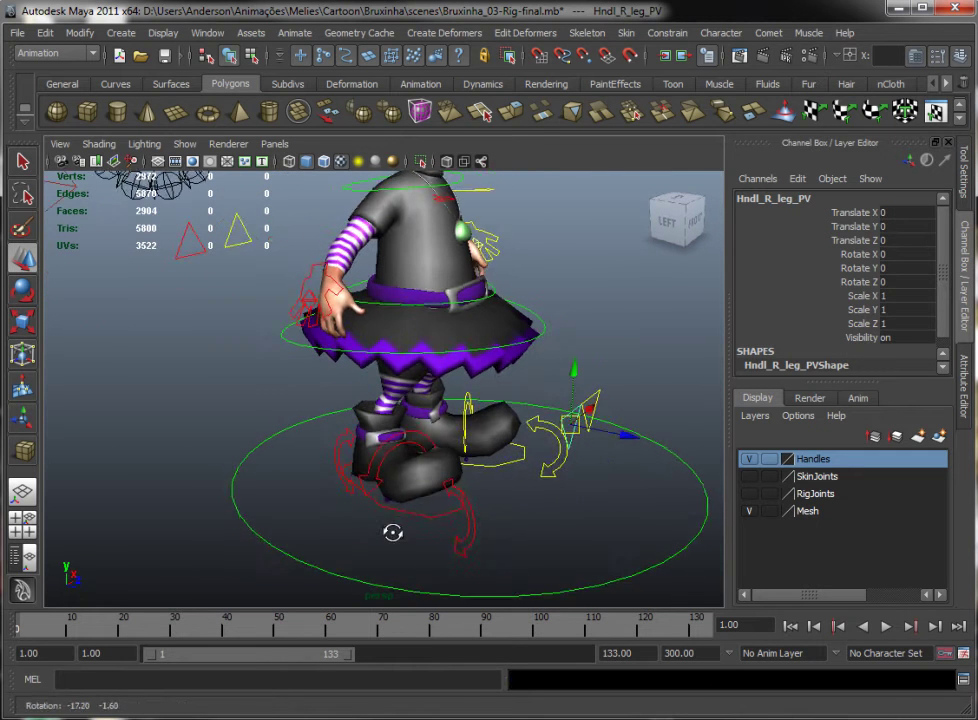
{"action": "scroll", "coordinate": [389, 515], "scroll_direction": "up", "scroll_amount": 3}
{"action": "left_click", "coordinate": [380, 496]}
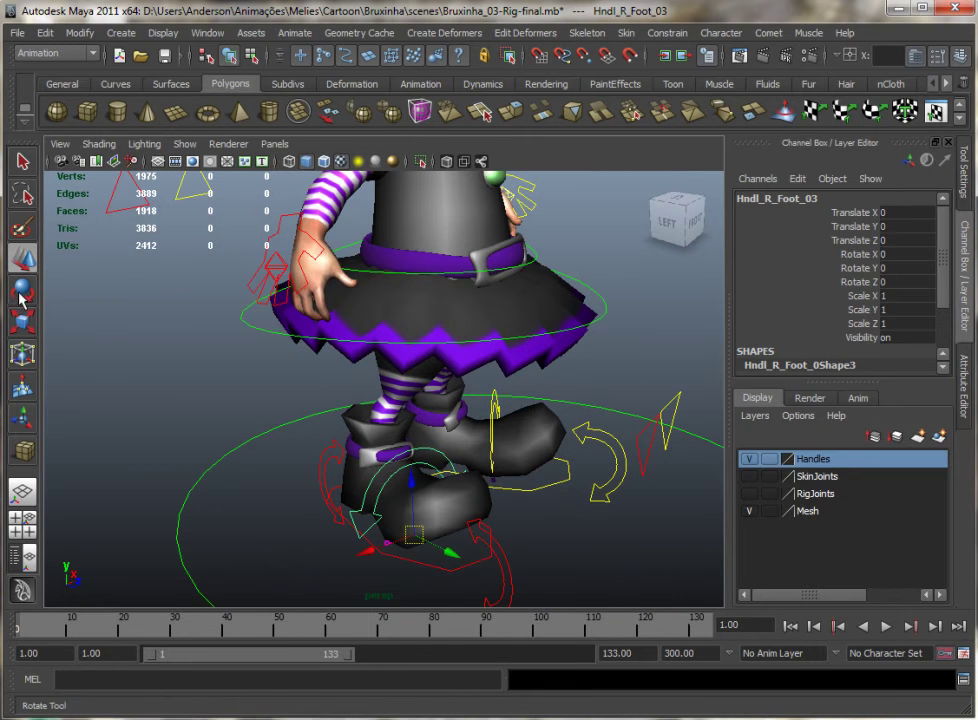
{"action": "key", "text": "e"}
{"action": "left_click_drag", "start_coordinate": [384, 476], "coordinate": [358, 493]}
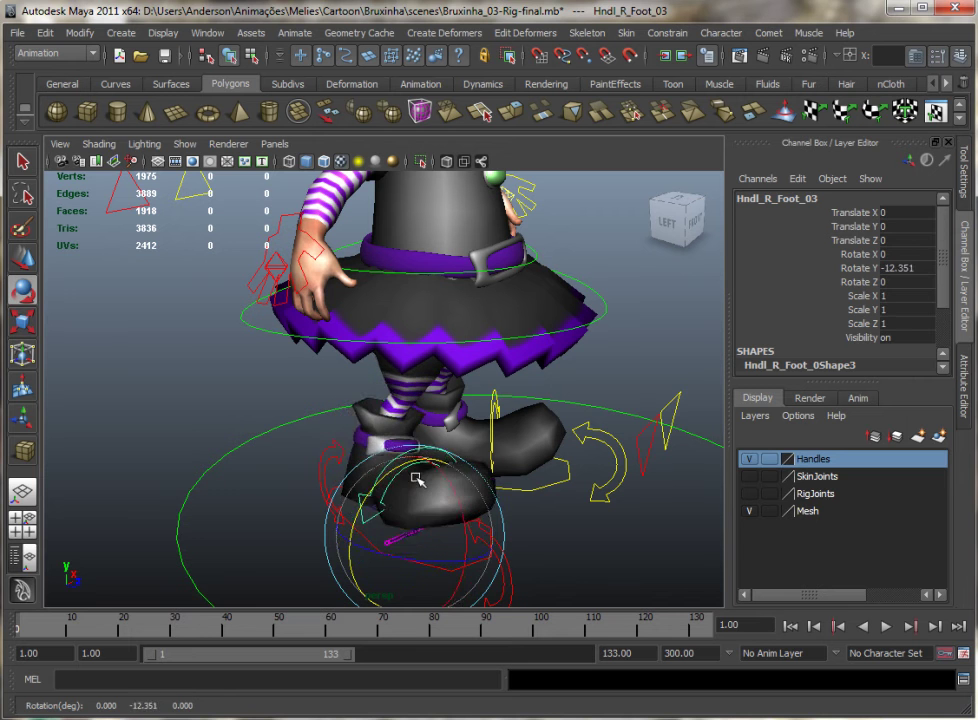
{"action": "key", "text": "ctrl+z"}
{"action": "left_click", "coordinate": [512, 604]}
{"action": "left_click_drag", "start_coordinate": [508, 543], "coordinate": [518, 566]}
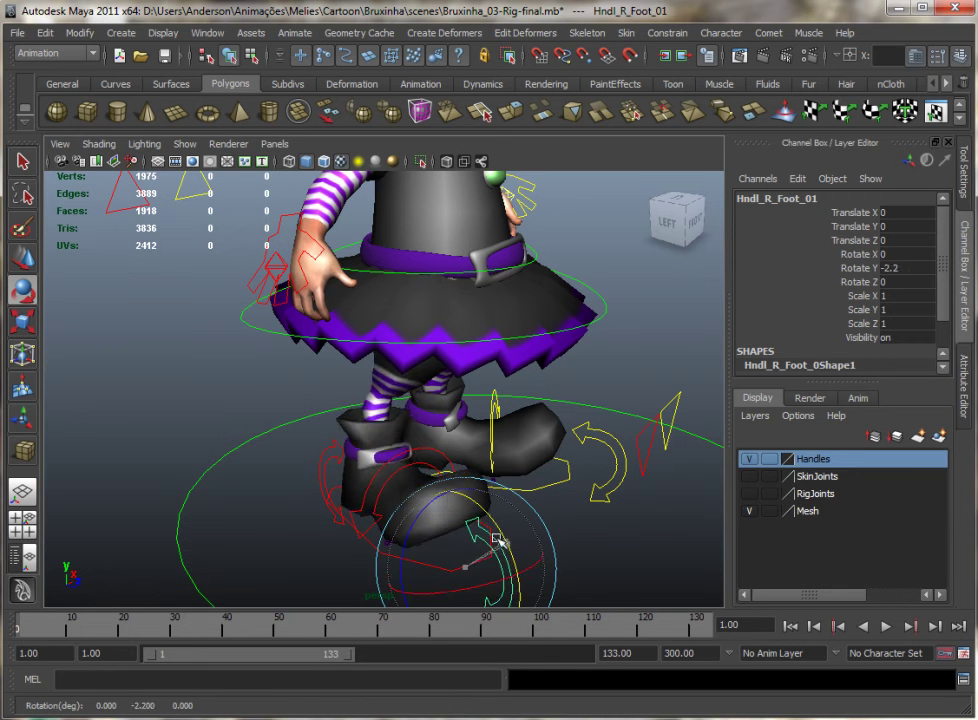
{"action": "key", "text": "ctrl+z"}
{"action": "mouse_move", "coordinate": [437, 557]}
{"action": "left_mouse_down", "text": "alt"}
{"action": "mouse_move", "coordinate": [421, 572]}
{"action": "mouse_move", "coordinate": [582, 476]}
{"action": "mouse_move", "coordinate": [576, 452]}
{"action": "mouse_move", "coordinate": [563, 450]}
{"action": "mouse_move", "coordinate": [611, 476]}
{"action": "mouse_move", "coordinate": [520, 500]}
{"action": "left_mouse_up", "text": "alt"}
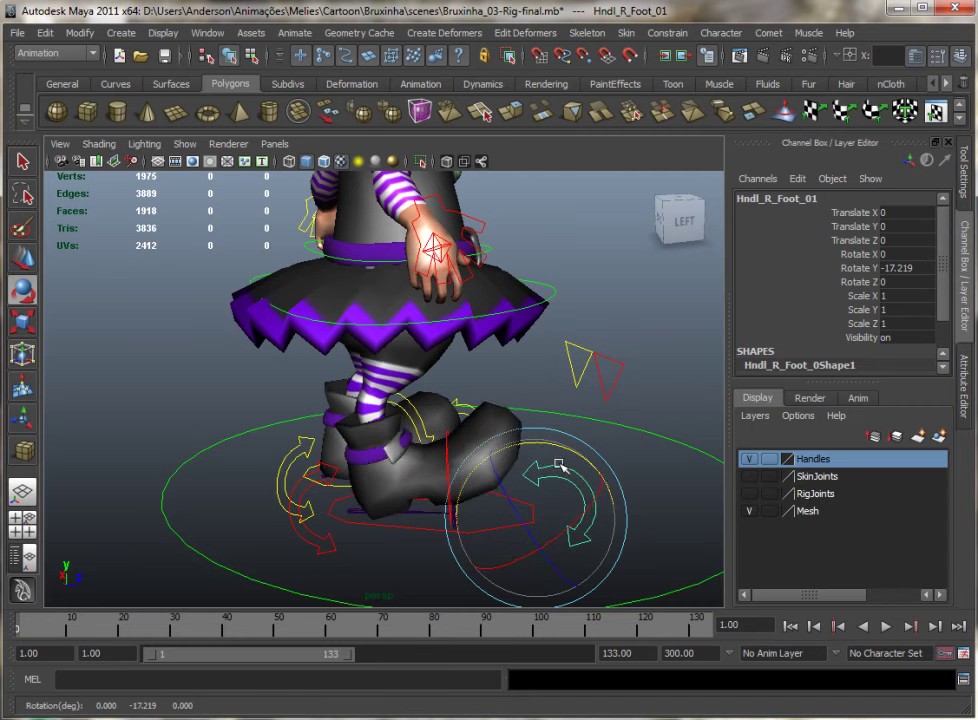
{"action": "key", "text": "ctrl+z"}
{"action": "left_click", "coordinate": [327, 550]}
{"action": "mouse_move", "coordinate": [410, 475]}
{"action": "left_mouse_down"}
{"action": "mouse_move", "coordinate": [419, 505]}
{"action": "mouse_move", "coordinate": [440, 500]}
{"action": "mouse_move", "coordinate": [561, 386]}
{"action": "left_mouse_up"}
{"action": "key", "text": "ctrl+z"}
{"action": "middle_click_drag", "start_coordinate": [561, 386], "coordinate": [563, 524], "text": "alt"}
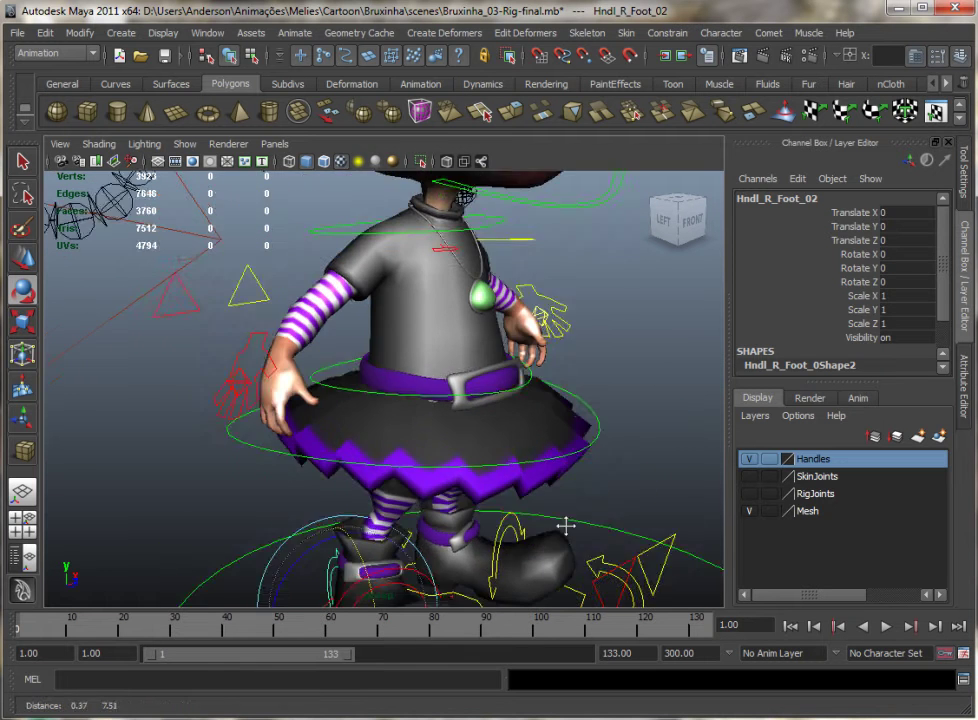
{"action": "scroll", "coordinate": [305, 420], "scroll_direction": "up", "scroll_amount": 2}
- Rotate the left hand control and move it down beside the skirt
{"action": "left_click", "coordinate": [293, 400]}
{"action": "mouse_move", "coordinate": [293, 400]}
{"action": "left_mouse_down"}
{"action": "mouse_move", "coordinate": [315, 412]}
{"action": "mouse_move", "coordinate": [217, 389]}
{"action": "left_mouse_up"}
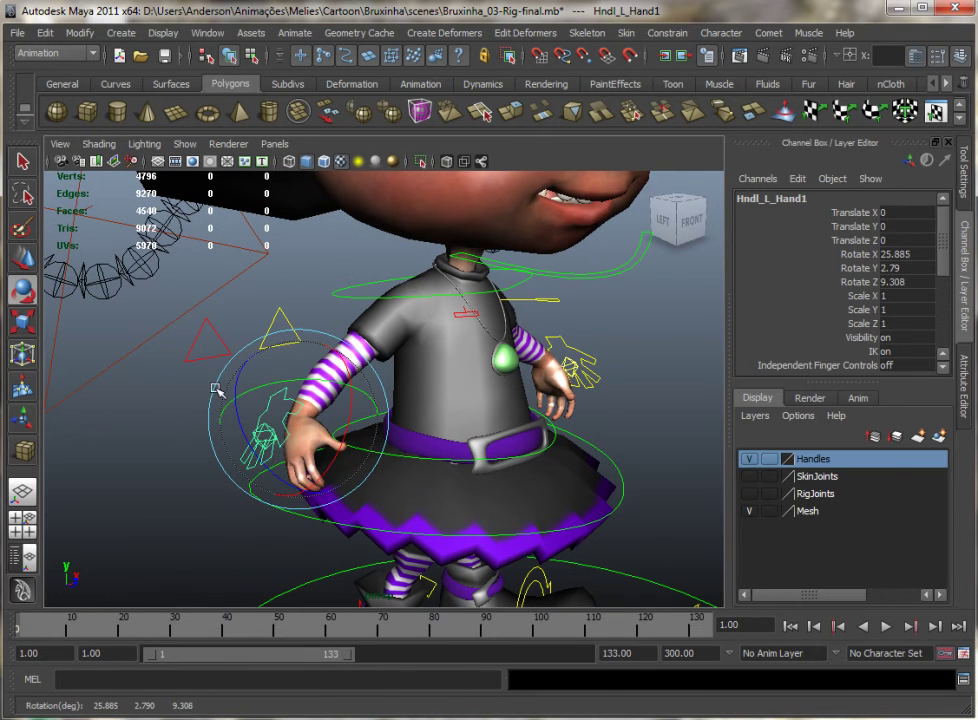
{"action": "left_click", "coordinate": [22, 260]}
{"action": "mouse_move", "coordinate": [298, 400]}
{"action": "left_mouse_down"}
{"action": "mouse_move", "coordinate": [320, 418]}
{"action": "mouse_move", "coordinate": [290, 440]}
{"action": "left_mouse_up"}
{"action": "scroll", "coordinate": [245, 472], "scroll_direction": "up", "scroll_amount": 5}
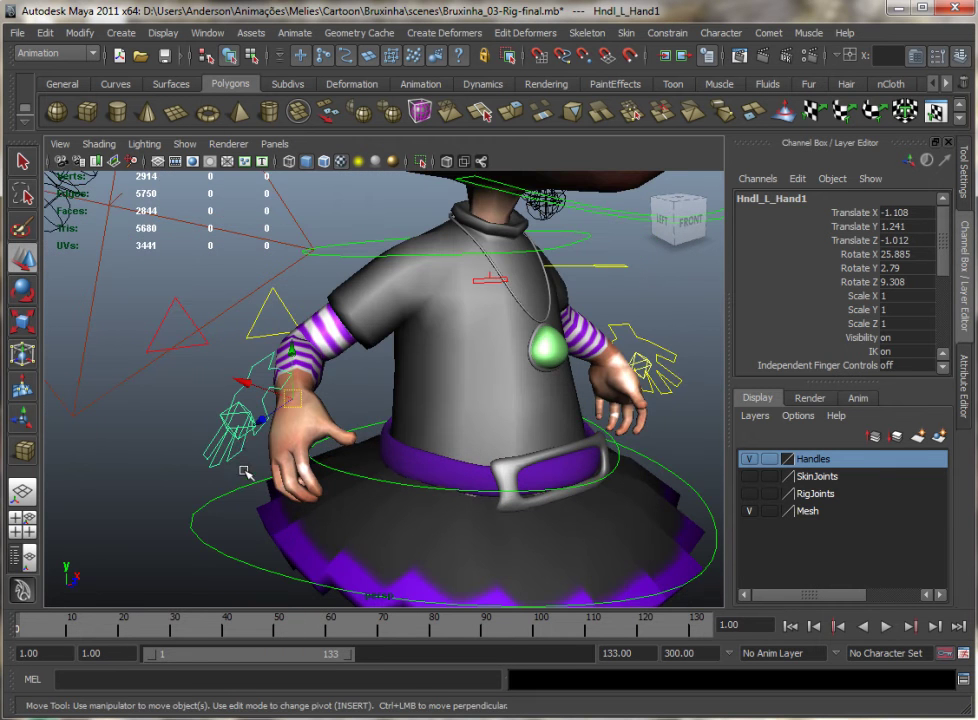
- Curl the left hand's fingers with Hndl_Fingers1 and check the individual finger controls
{"action": "left_click", "coordinate": [238, 415]}
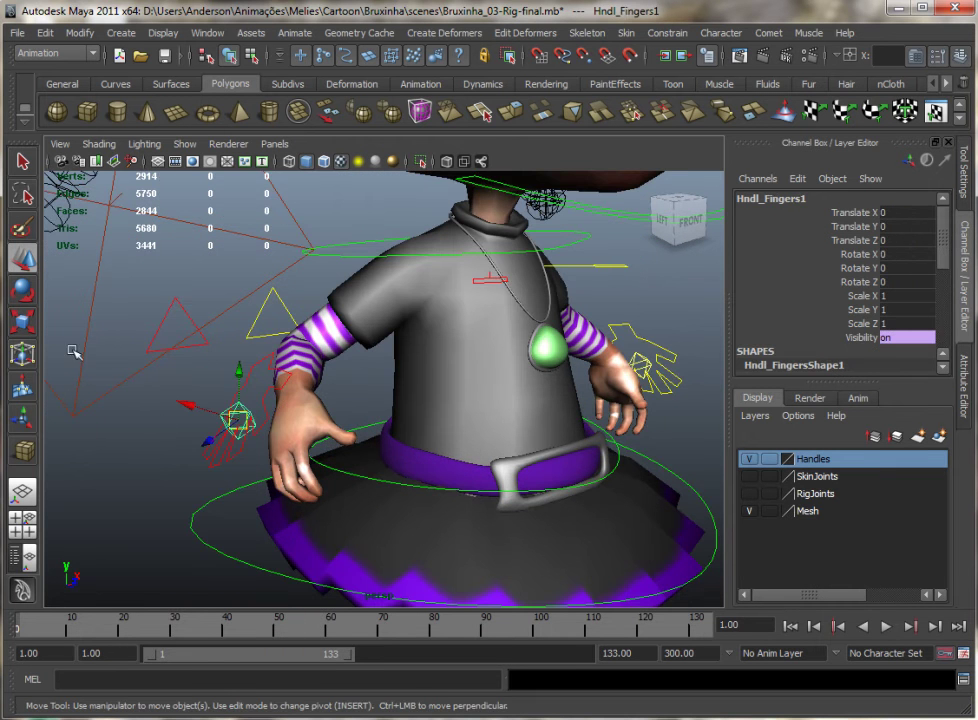
{"action": "left_click", "coordinate": [24, 292]}
{"action": "left_click_drag", "start_coordinate": [188, 462], "coordinate": [211, 448]}
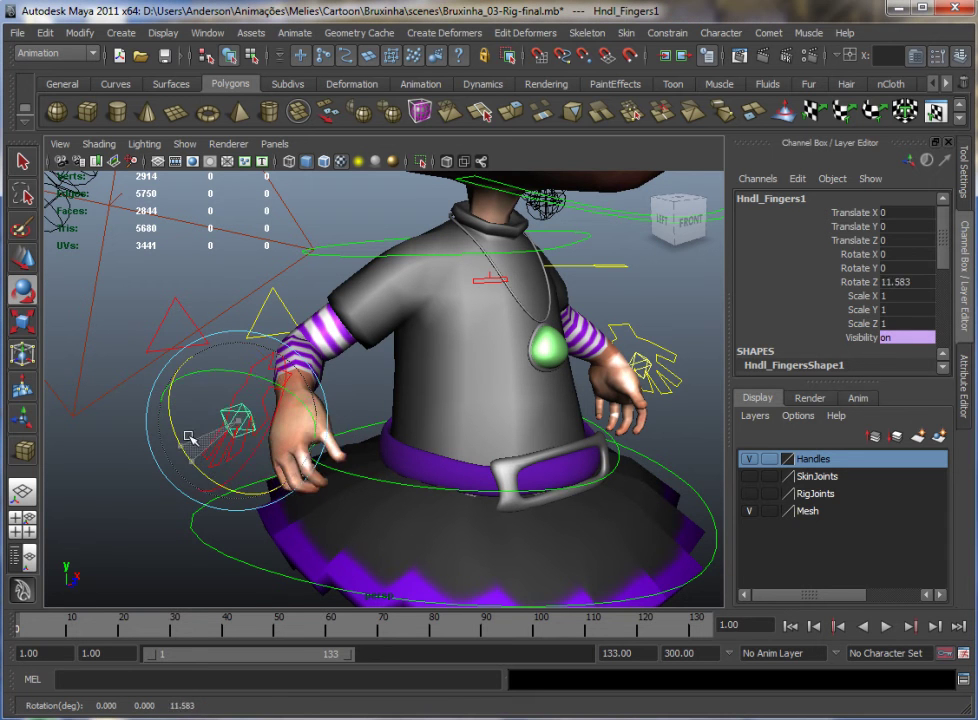
{"action": "left_click", "coordinate": [146, 502]}
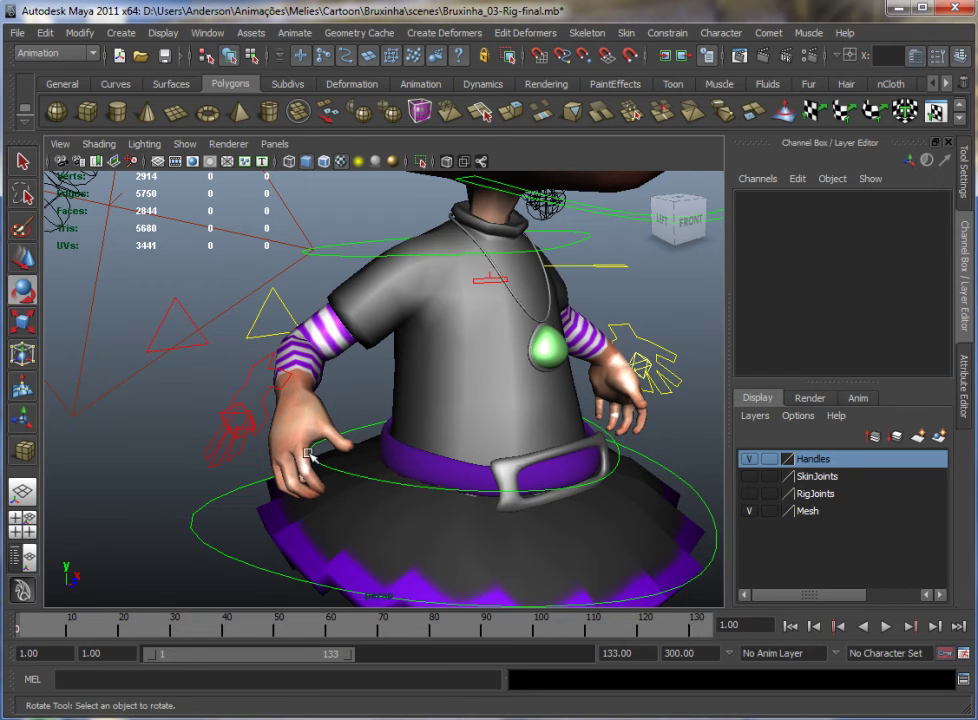
{"action": "left_click", "coordinate": [254, 383]}
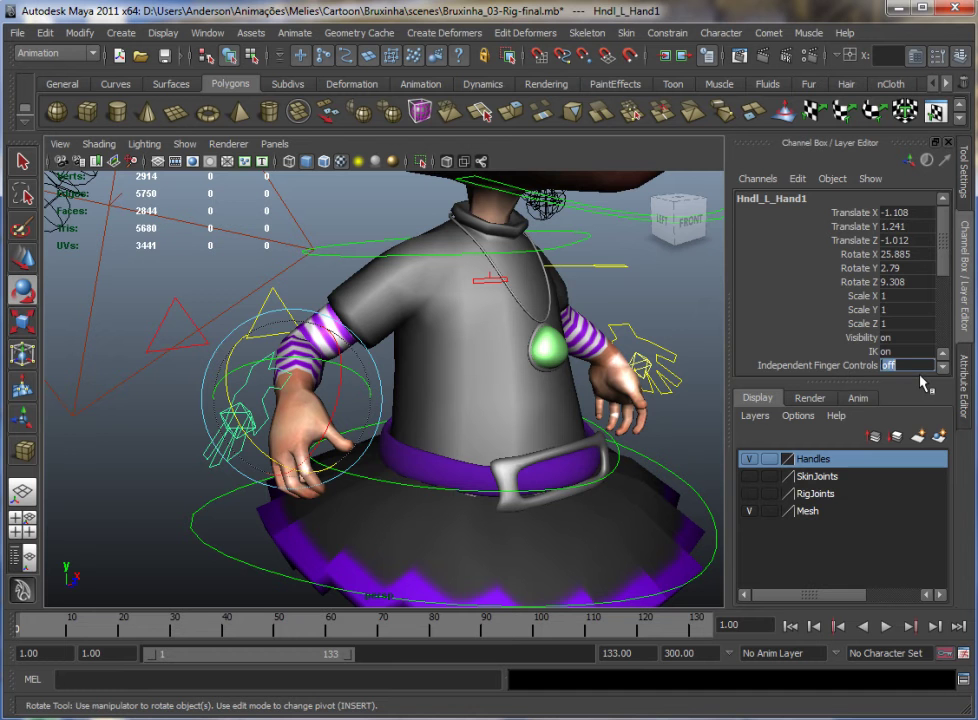
{"action": "left_click", "coordinate": [277, 538]}
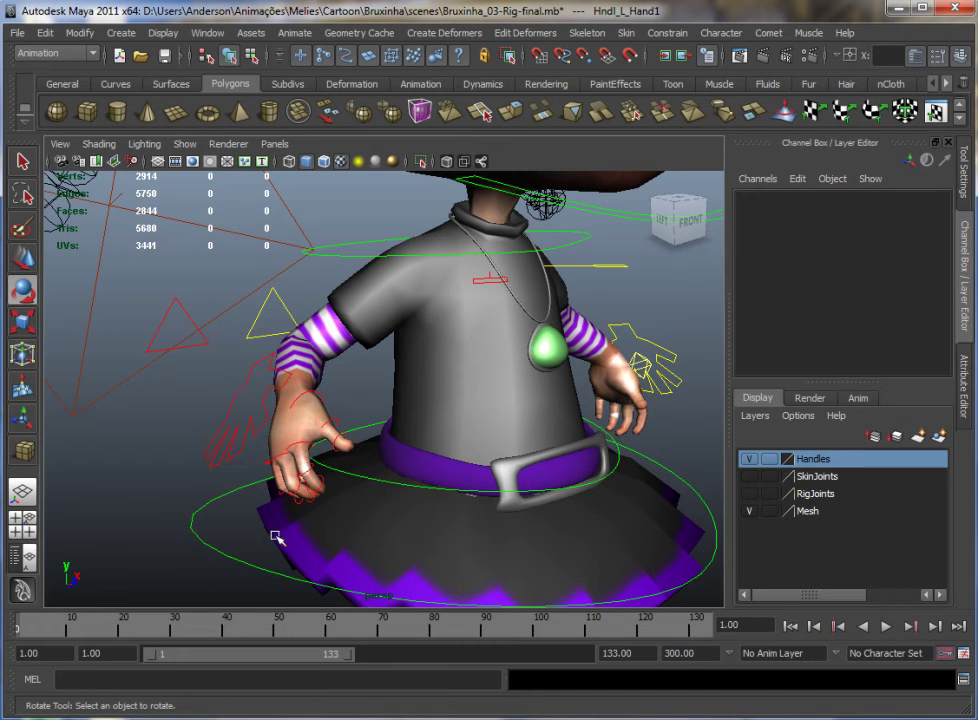
{"action": "left_click", "coordinate": [296, 488]}
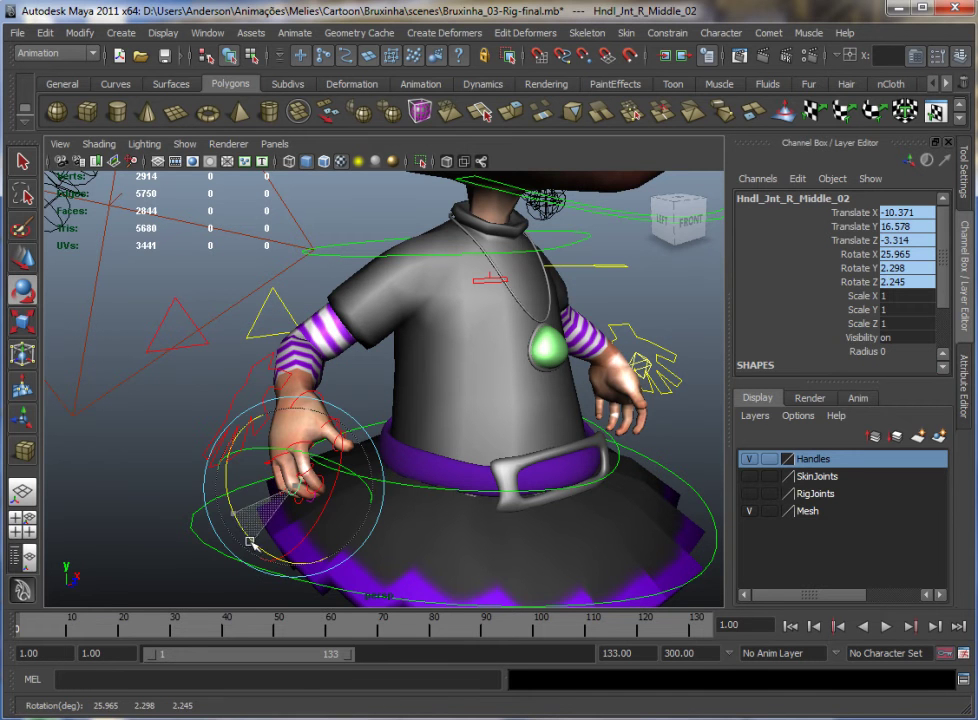
{"action": "left_click", "coordinate": [284, 524]}
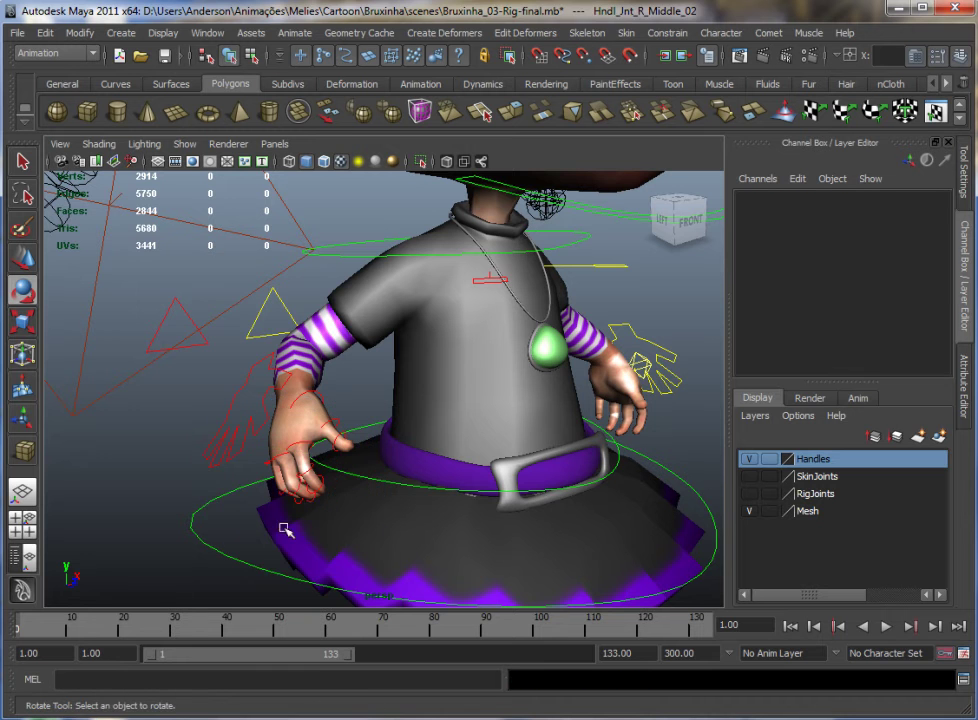
{"action": "left_click", "coordinate": [296, 516]}
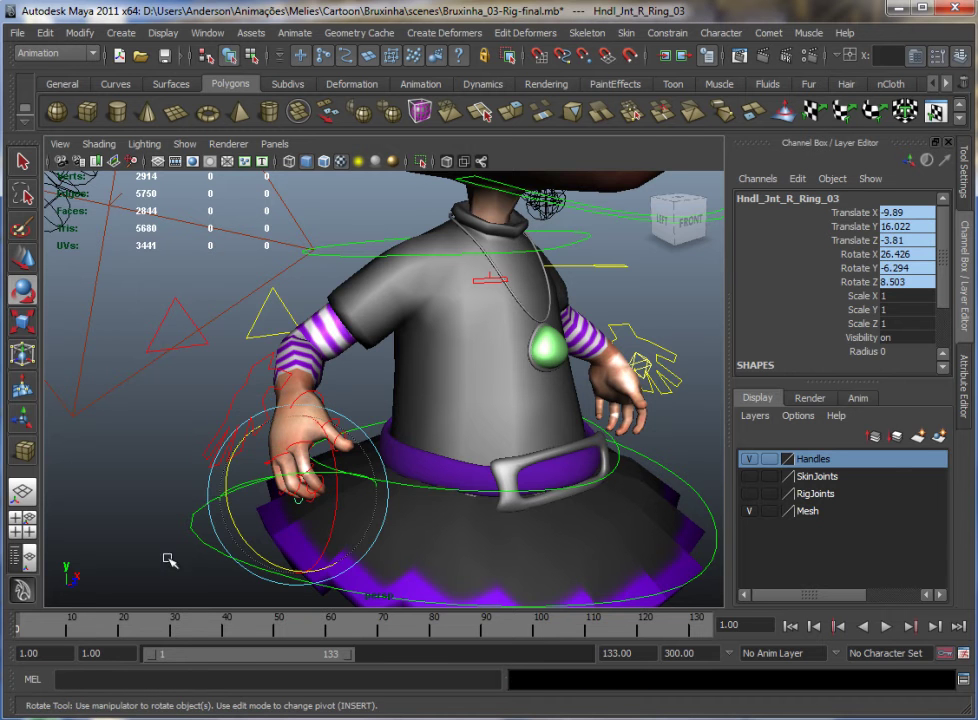
- Bend the middle and ring fingers further with Hndl_L_Middle_05 and Hndl_L_Ring_05
{"action": "left_click_drag", "start_coordinate": [167, 560], "coordinate": [175, 572], "text": "alt"}
{"action": "left_click", "coordinate": [405, 490]}
{"action": "left_click", "coordinate": [404, 494]}
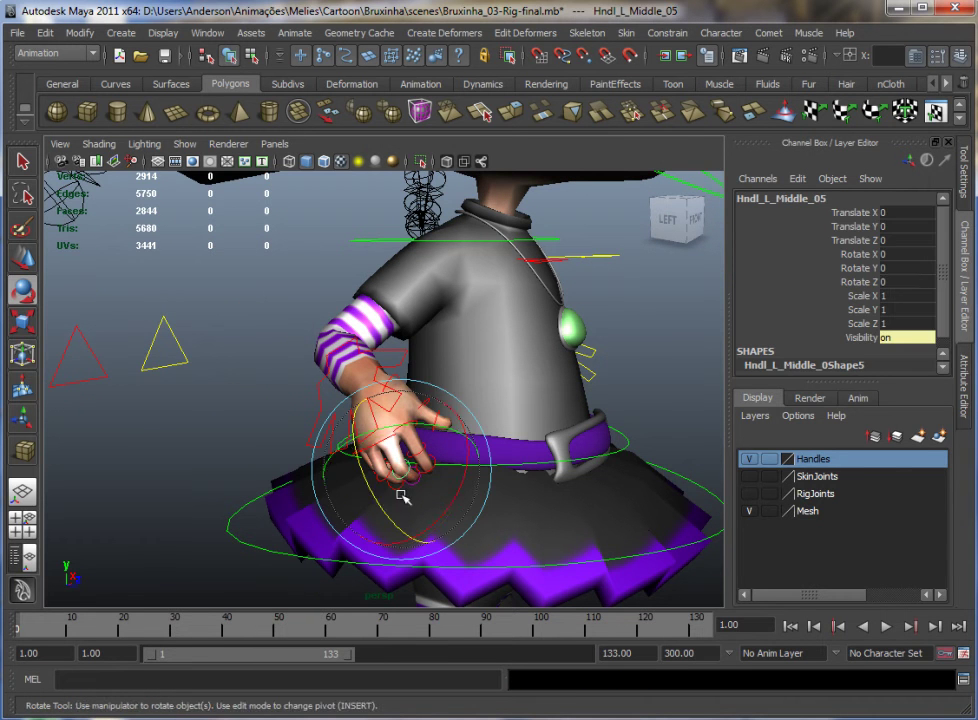
{"action": "left_click_drag", "start_coordinate": [372, 489], "coordinate": [396, 521]}
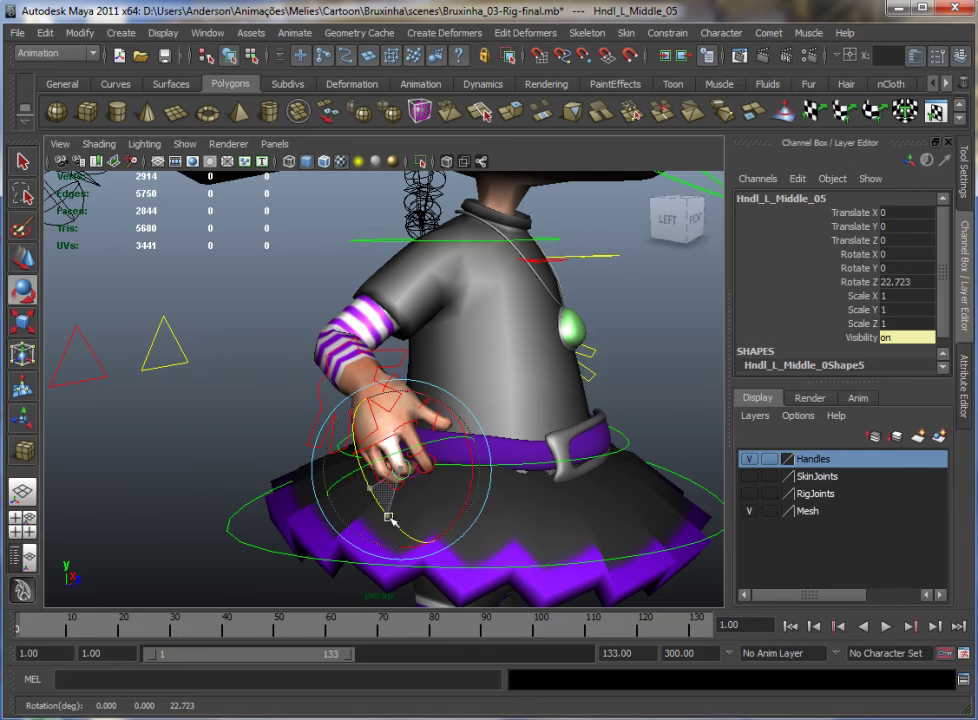
{"action": "left_click", "coordinate": [390, 494]}
{"action": "left_click", "coordinate": [383, 494]}
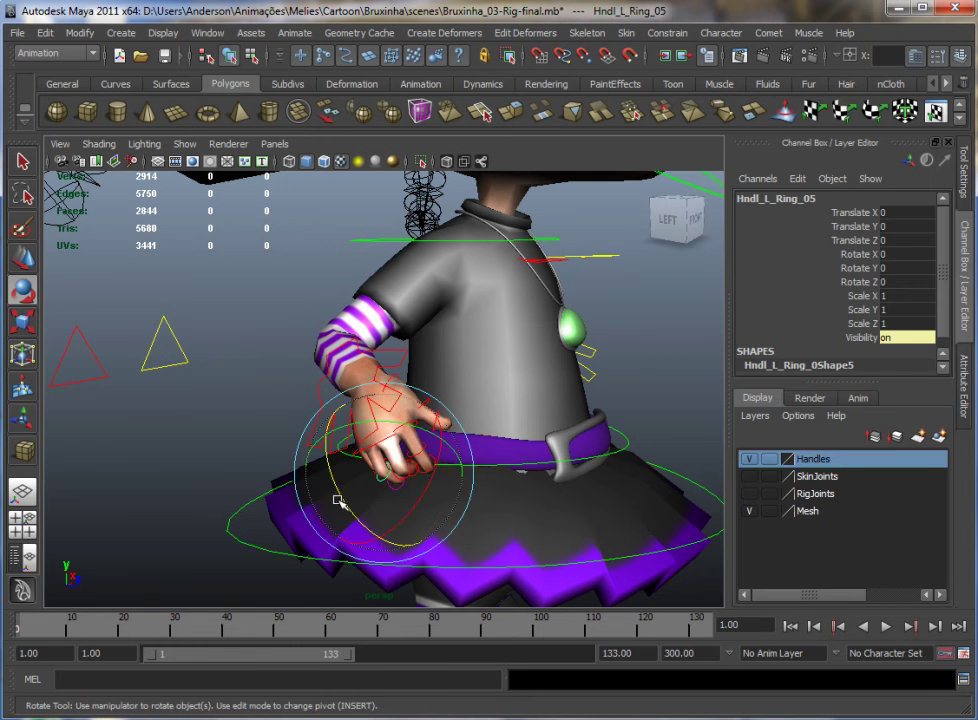
{"action": "left_click_drag", "start_coordinate": [345, 497], "coordinate": [366, 530]}
{"action": "left_click", "coordinate": [190, 480]}
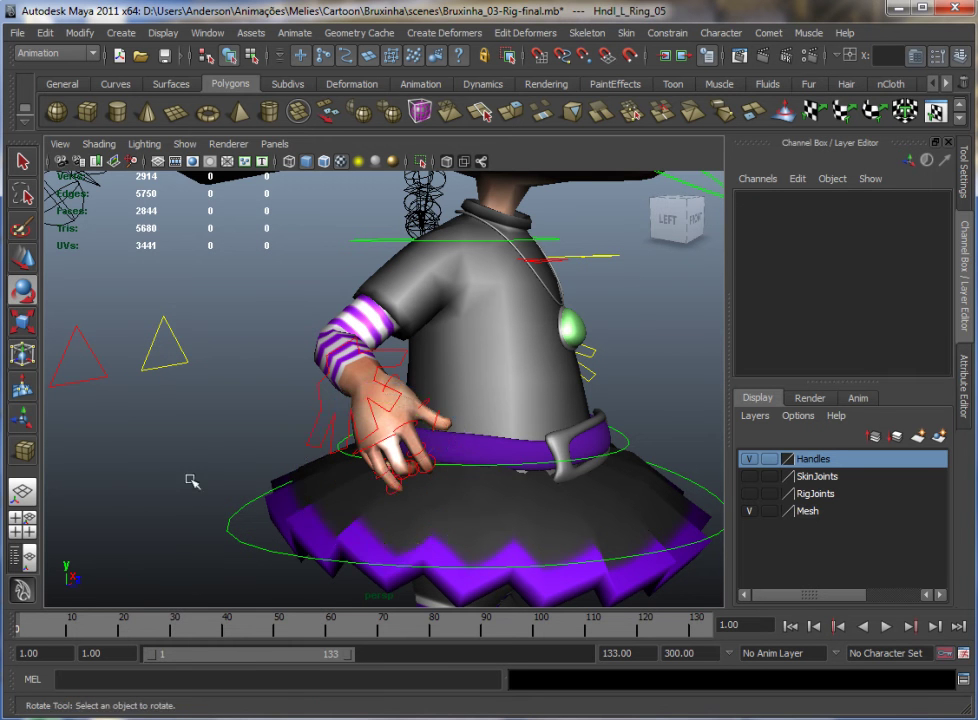
{"action": "mouse_move", "coordinate": [190, 480]}
{"action": "left_mouse_down", "text": "alt"}
{"action": "mouse_move", "coordinate": [175, 448]}
{"action": "mouse_move", "coordinate": [212, 398]}
{"action": "left_mouse_up", "text": "alt"}
- Switch the left arm's IK off by setting the hand control's IK value to 0
{"action": "left_click", "coordinate": [238, 434]}
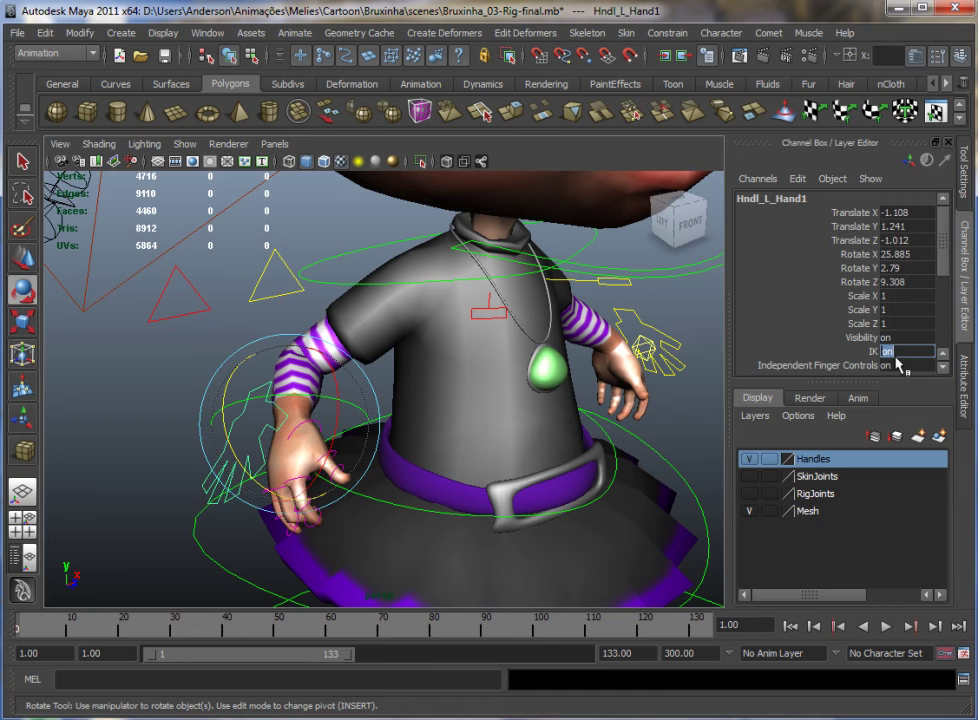
{"action": "type", "text": "0"}
{"action": "key", "text": "Return"}
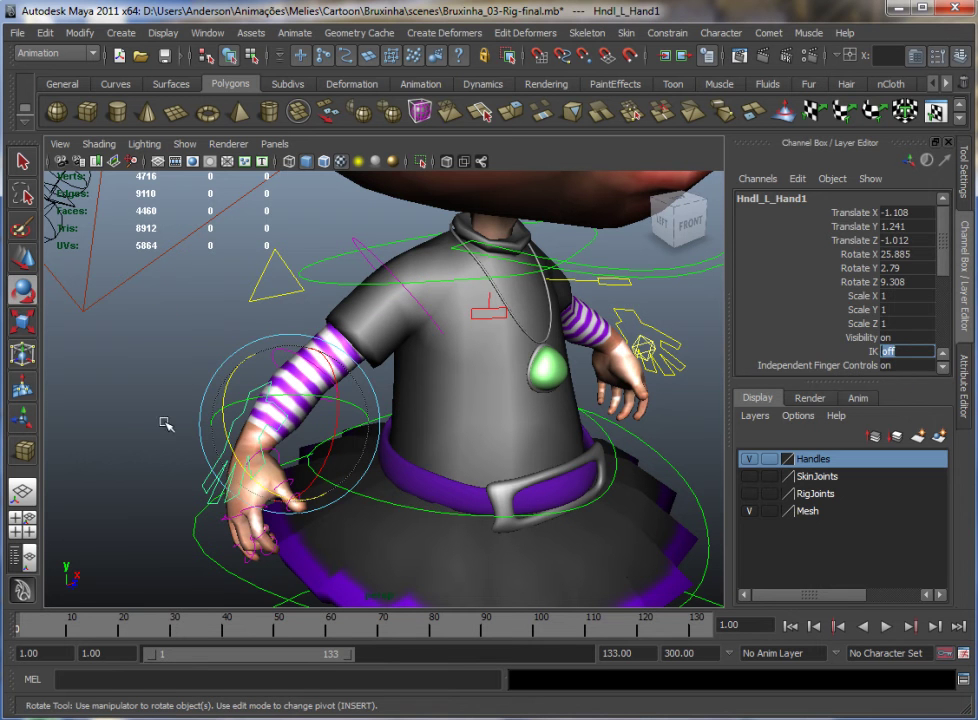
- Bend the left forearm at the elbow and swing the left arm forward from the shoulder
{"action": "left_click", "coordinate": [280, 345]}
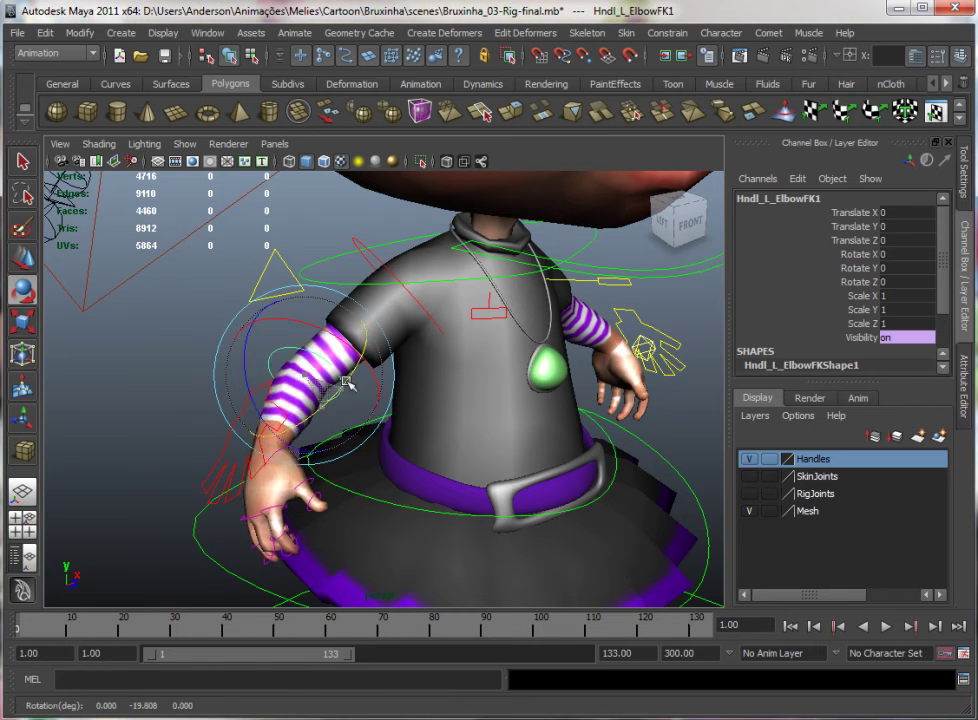
{"action": "left_click_drag", "start_coordinate": [345, 380], "coordinate": [408, 326]}
{"action": "left_click", "coordinate": [368, 352]}
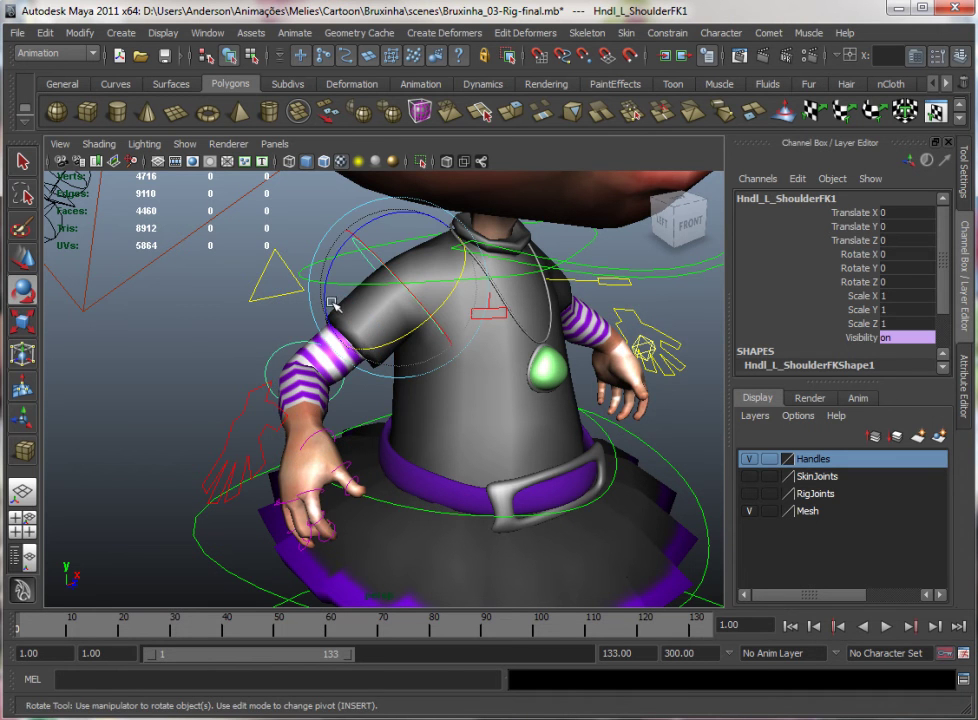
{"action": "left_click_drag", "start_coordinate": [332, 302], "coordinate": [418, 314]}
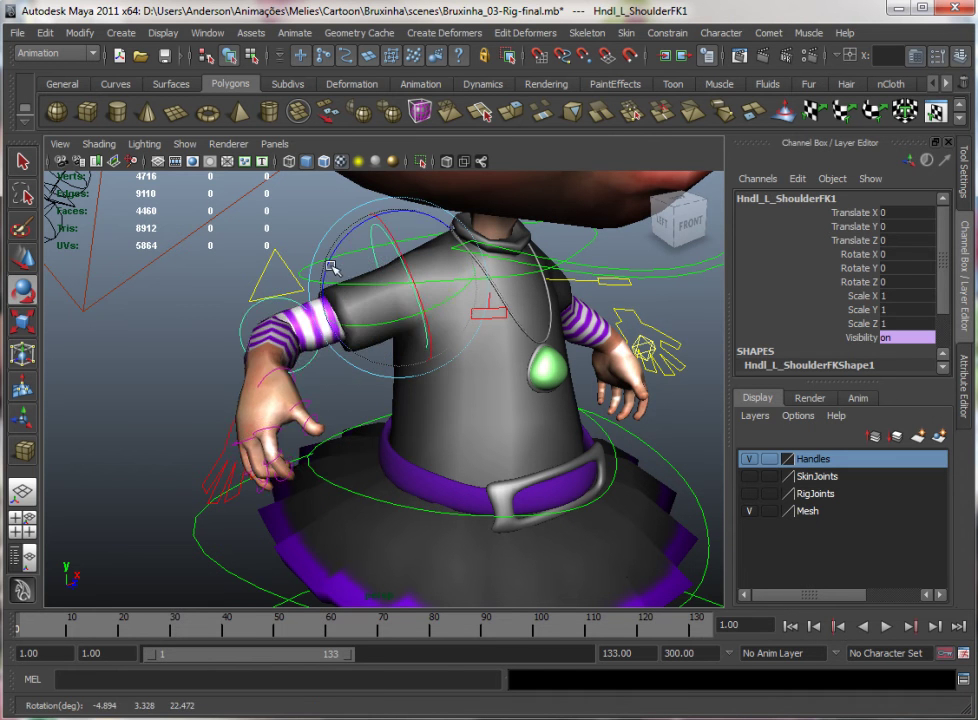
- Rotate the right shoulder control to swing the right arm
{"action": "left_click", "coordinate": [175, 335]}
{"action": "left_click", "coordinate": [490, 314]}
{"action": "left_click", "coordinate": [499, 319]}
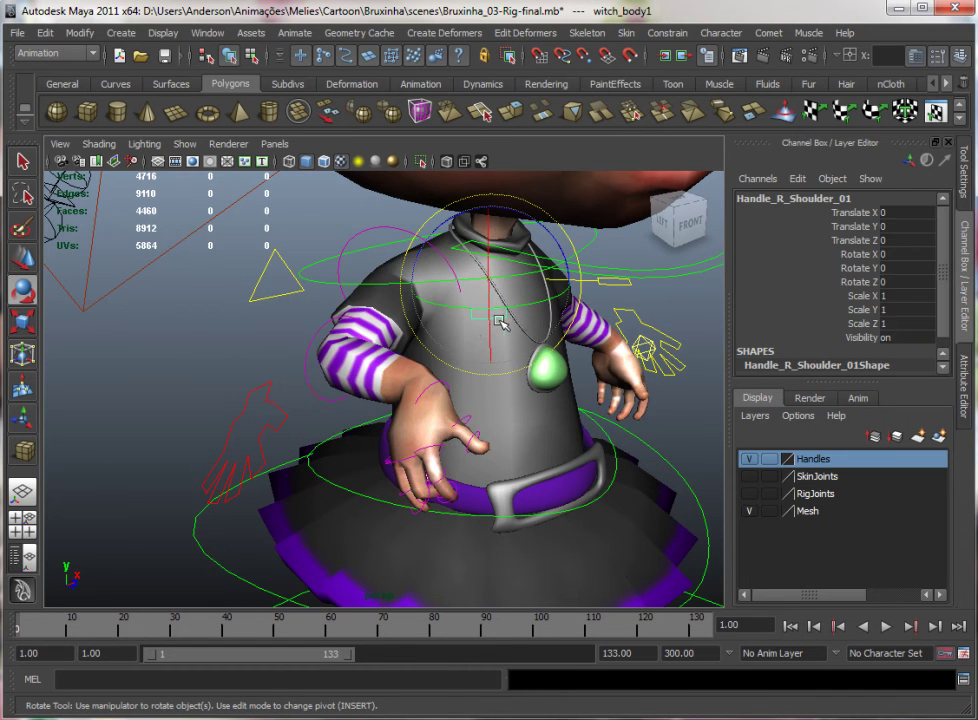
{"action": "left_click_drag", "start_coordinate": [470, 325], "coordinate": [466, 260]}
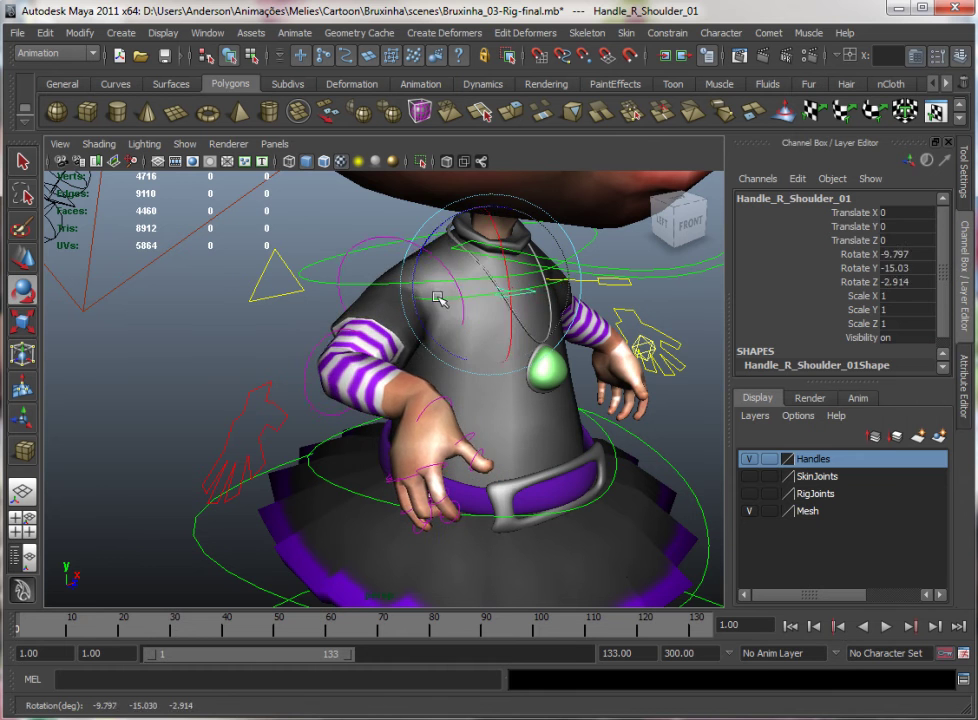
- Rotate the left hand control to 82.049, 25.122, 44.882
{"action": "left_click", "coordinate": [212, 377]}
{"action": "scroll", "coordinate": [250, 385], "scroll_direction": "down", "scroll_amount": 3}
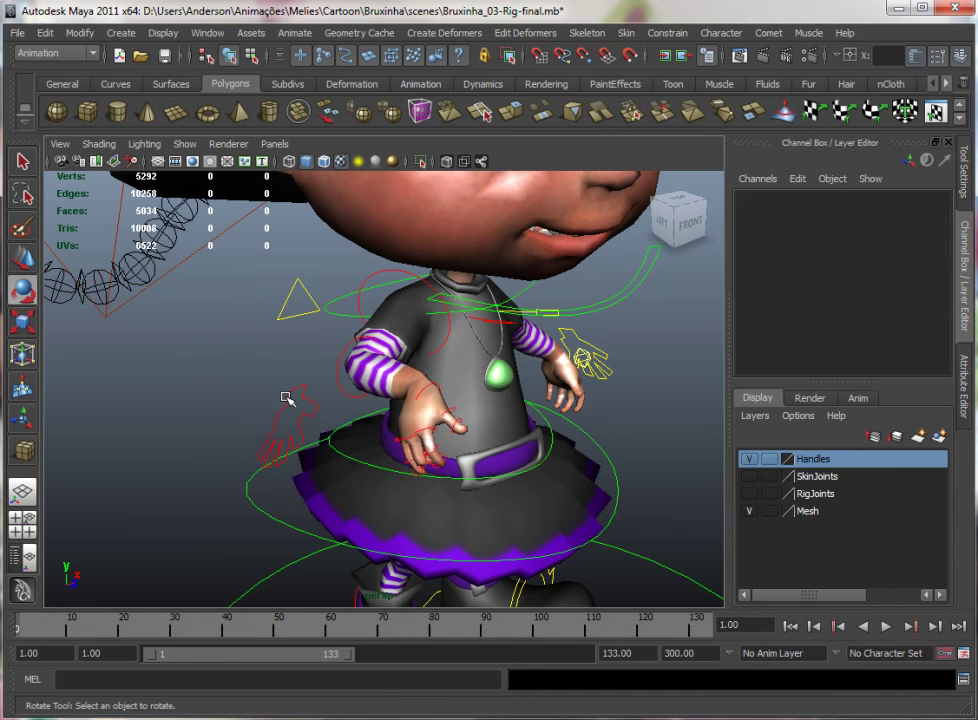
{"action": "left_click", "coordinate": [319, 424]}
{"action": "left_click_drag", "start_coordinate": [319, 424], "coordinate": [356, 406]}
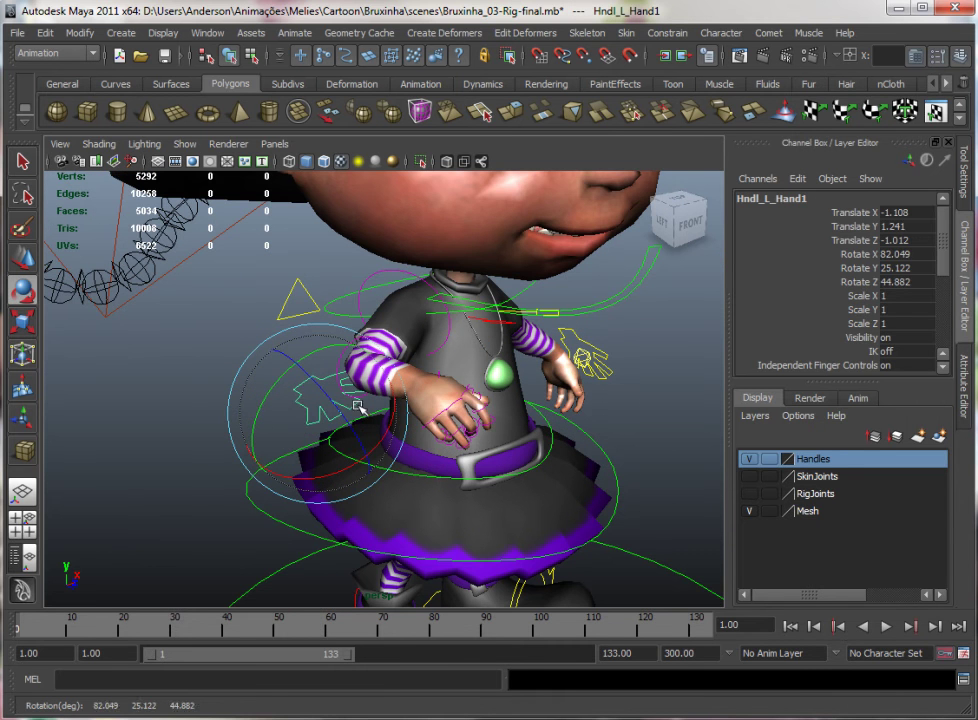
- Reframe the whole character, selecting the jaw and then the root control Hndl_Root
{"action": "left_click_drag", "start_coordinate": [157, 443], "coordinate": [200, 460], "text": "alt"}
{"action": "scroll", "coordinate": [243, 484], "scroll_direction": "up", "scroll_amount": 3}
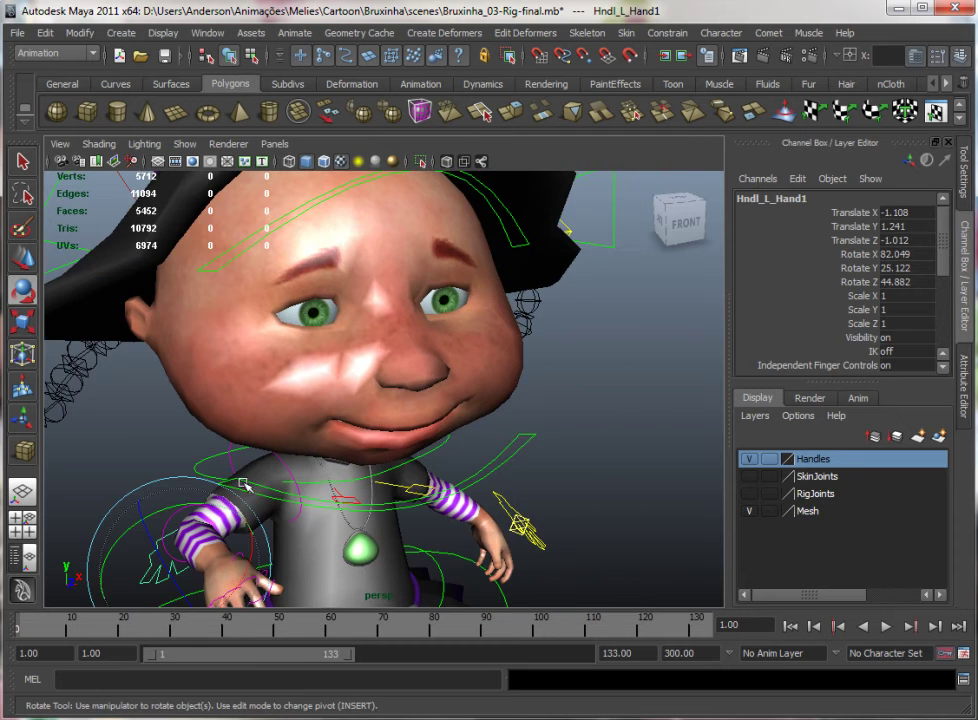
{"action": "left_click", "coordinate": [512, 438]}
{"action": "scroll", "coordinate": [594, 468], "scroll_direction": "down", "scroll_amount": 3}
{"action": "middle_click_drag", "start_coordinate": [594, 465], "coordinate": [550, 476], "text": "alt"}
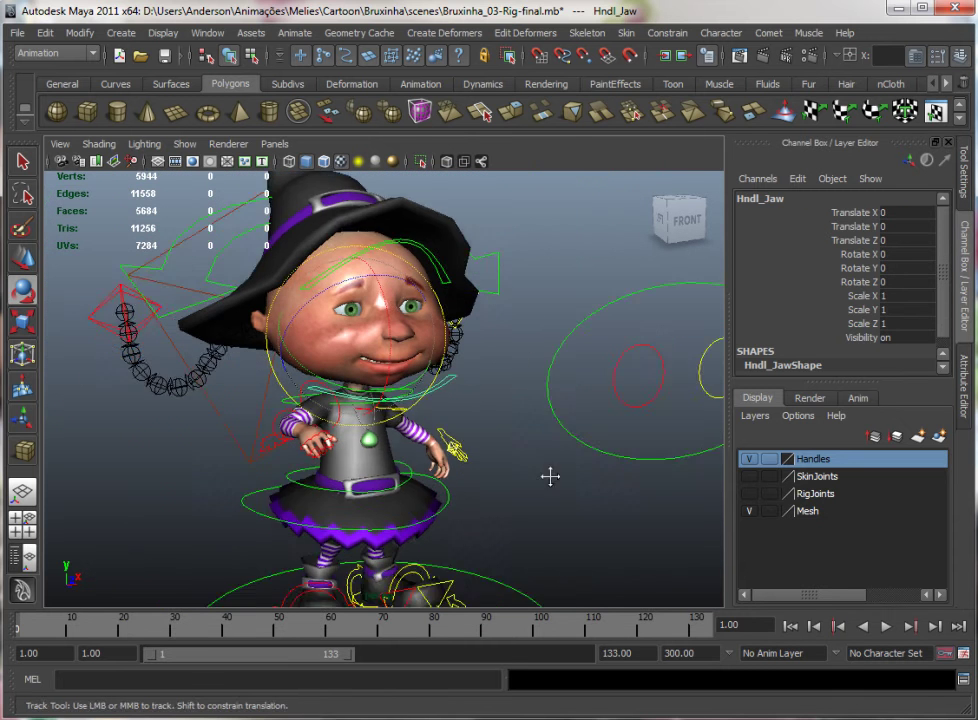
{"action": "scroll", "coordinate": [532, 533], "scroll_direction": "down", "scroll_amount": 2}
{"action": "left_click", "coordinate": [538, 560]}
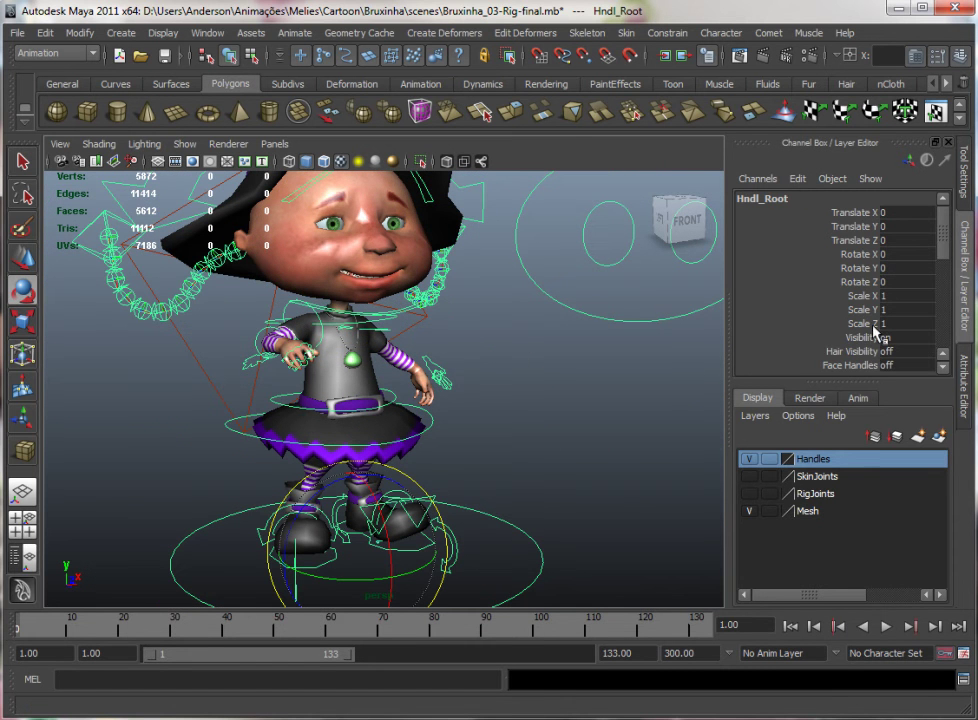
{"action": "type", "text": "on"}
- Turn Face Handles on for the rig to reveal the face controls
{"action": "key", "text": "Return"}
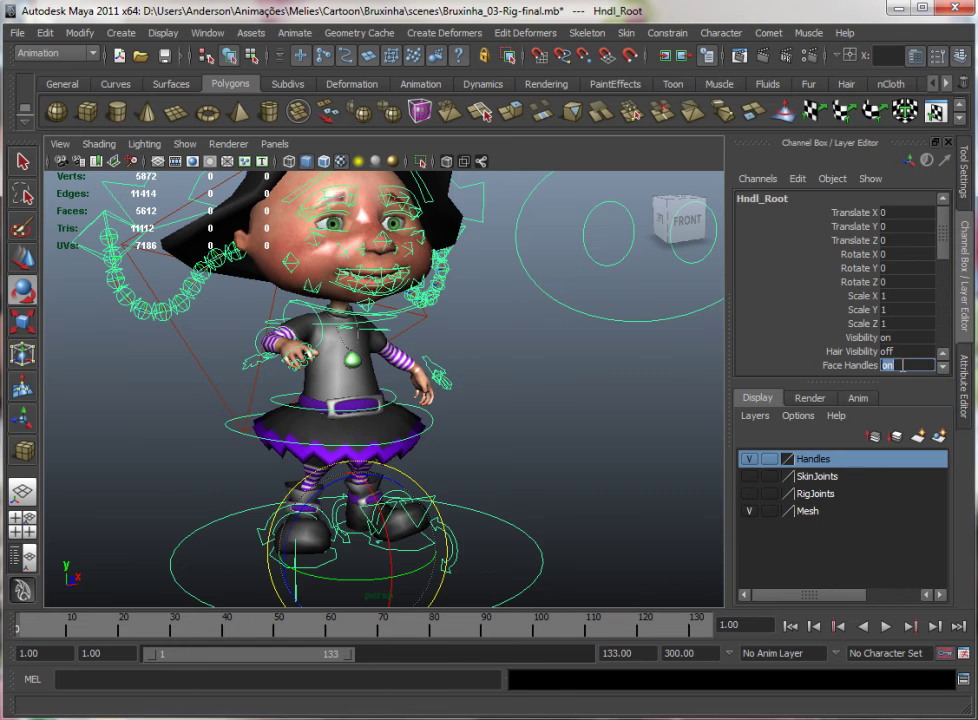
{"action": "scroll", "coordinate": [493, 376], "scroll_direction": "up", "scroll_amount": 3}
{"action": "left_click", "coordinate": [495, 390]}
{"action": "scroll", "coordinate": [497, 412], "scroll_direction": "up", "scroll_amount": 3}
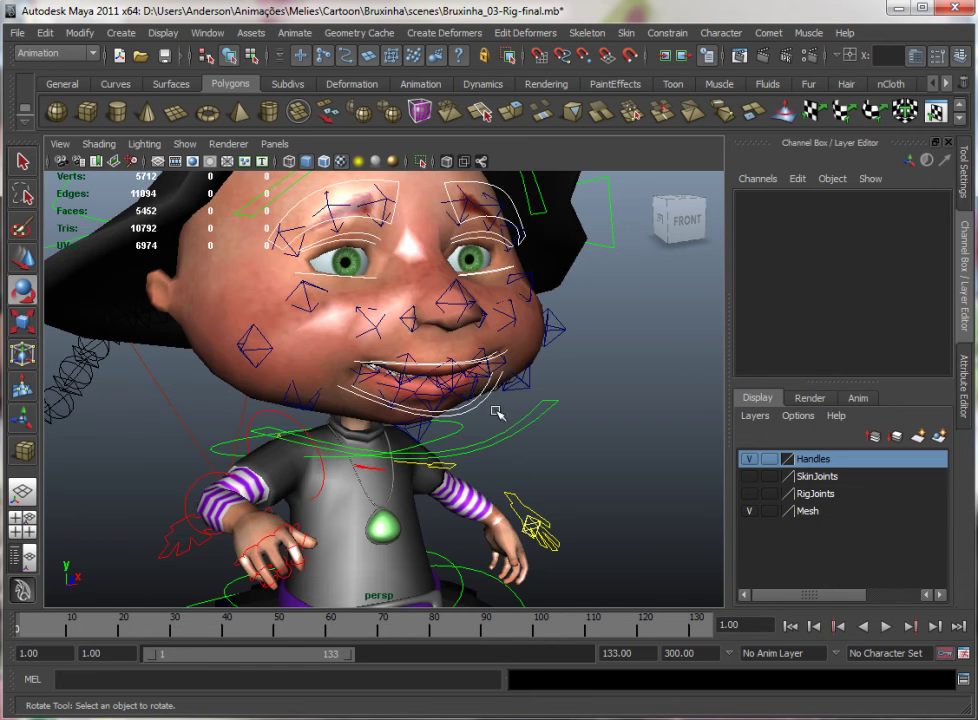
- Open the lower lip and jaw, then shift the centre of the lower lip
{"action": "left_click", "coordinate": [488, 400]}
{"action": "left_click_drag", "start_coordinate": [448, 393], "coordinate": [437, 452]}
{"action": "left_click", "coordinate": [527, 468]}
{"action": "left_click", "coordinate": [445, 413]}
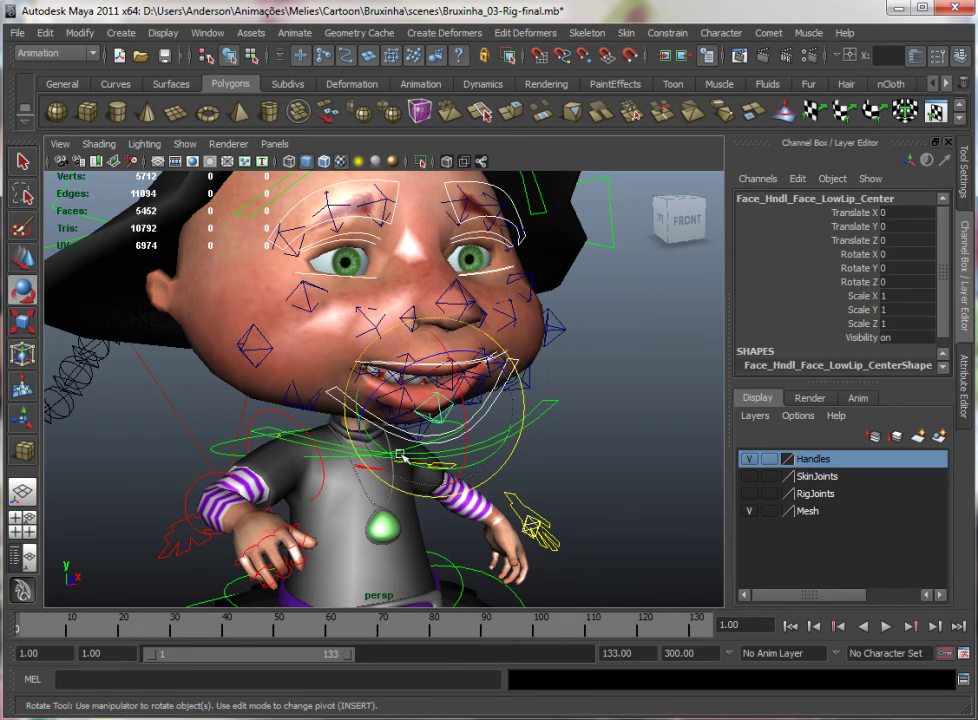
{"action": "left_click", "coordinate": [22, 258]}
{"action": "left_click_drag", "start_coordinate": [440, 414], "coordinate": [453, 410]}
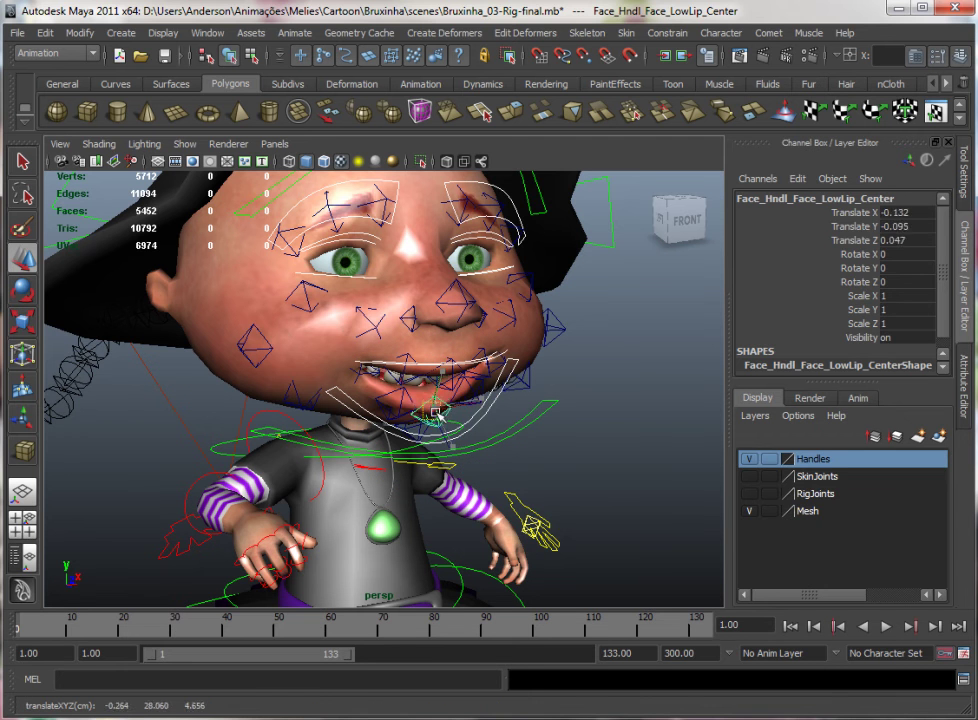
- Push the right cheek face control to a new position
{"action": "left_click", "coordinate": [253, 349]}
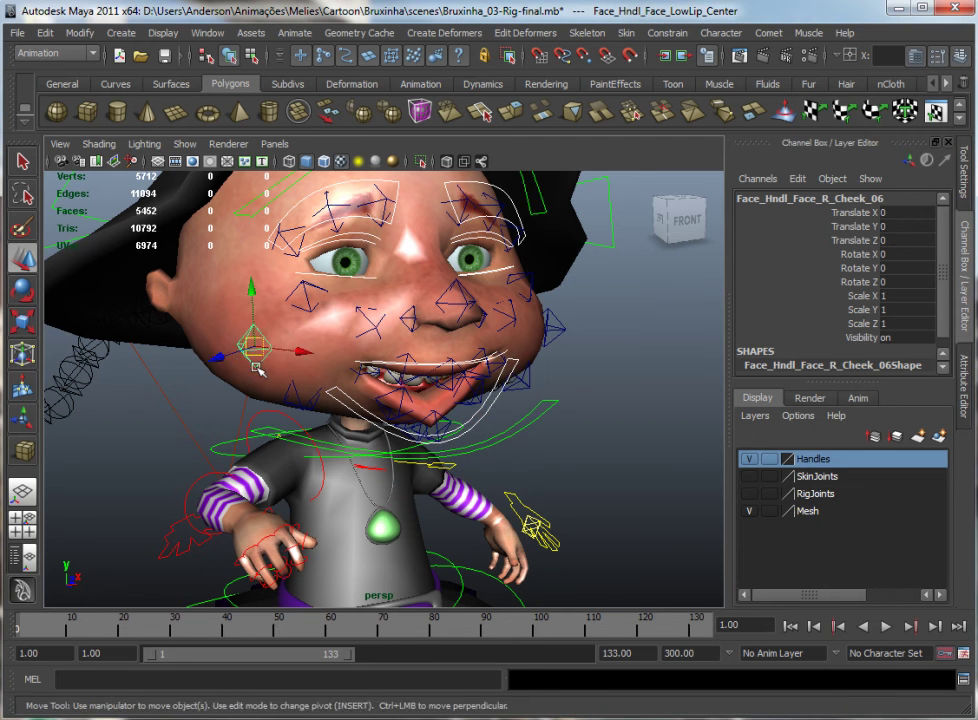
{"action": "left_click_drag", "start_coordinate": [253, 349], "coordinate": [230, 337]}
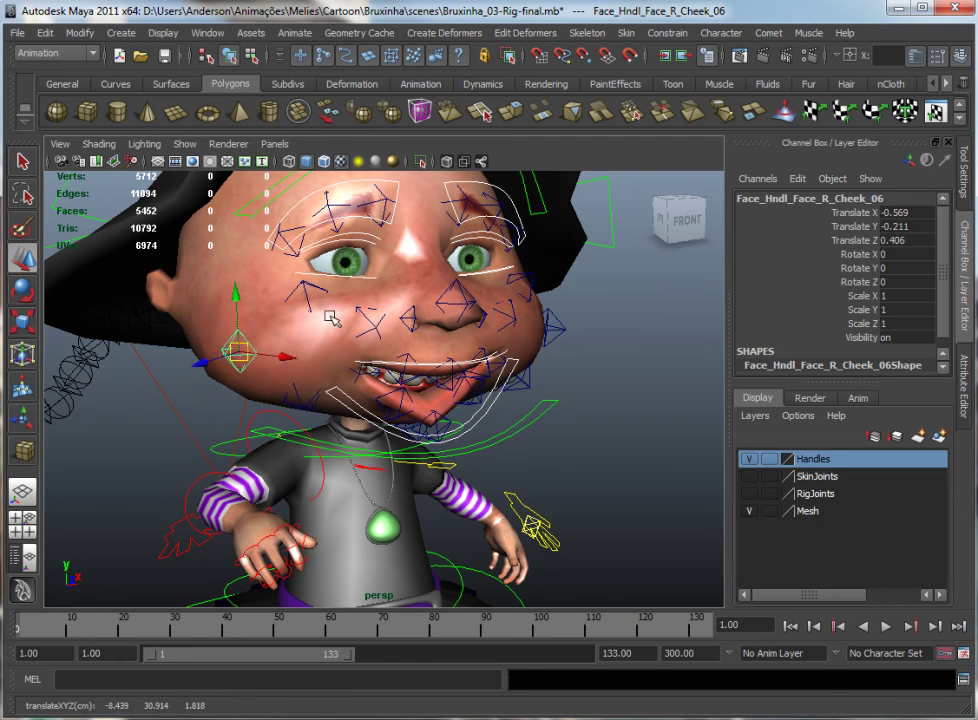
{"action": "right_click_drag", "start_coordinate": [232, 336], "coordinate": [378, 366], "text": "alt"}
- Raise the right eyebrow and tilt the left eyebrow
{"action": "left_click", "coordinate": [341, 371]}
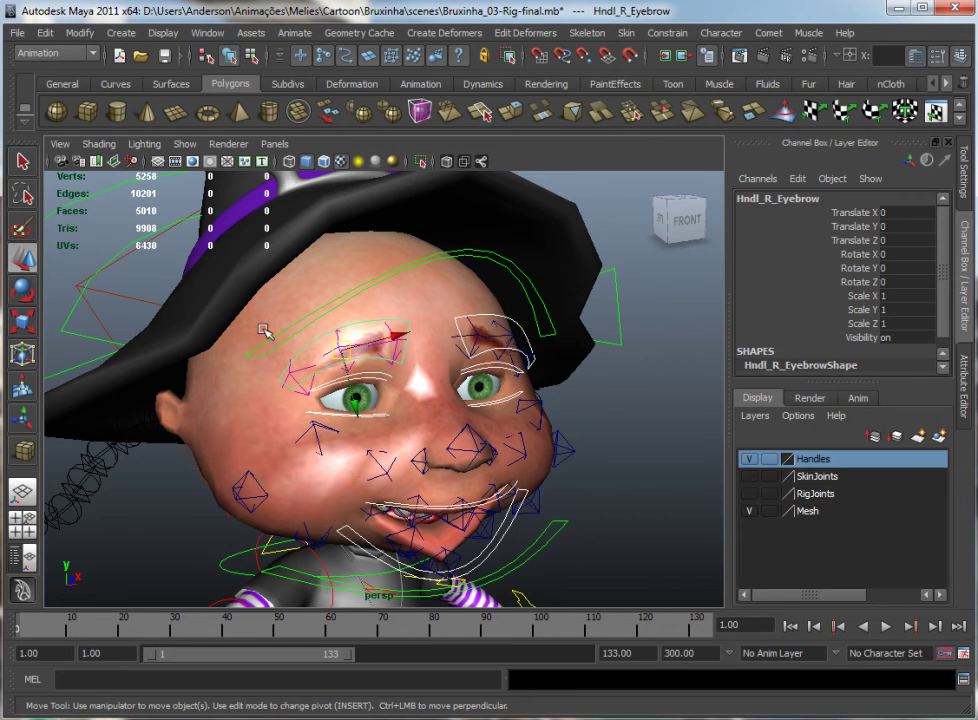
{"action": "mouse_move", "coordinate": [352, 400]}
{"action": "left_mouse_down"}
{"action": "mouse_move", "coordinate": [389, 324]}
{"action": "mouse_move", "coordinate": [380, 276]}
{"action": "left_mouse_up"}
{"action": "left_click", "coordinate": [388, 325]}
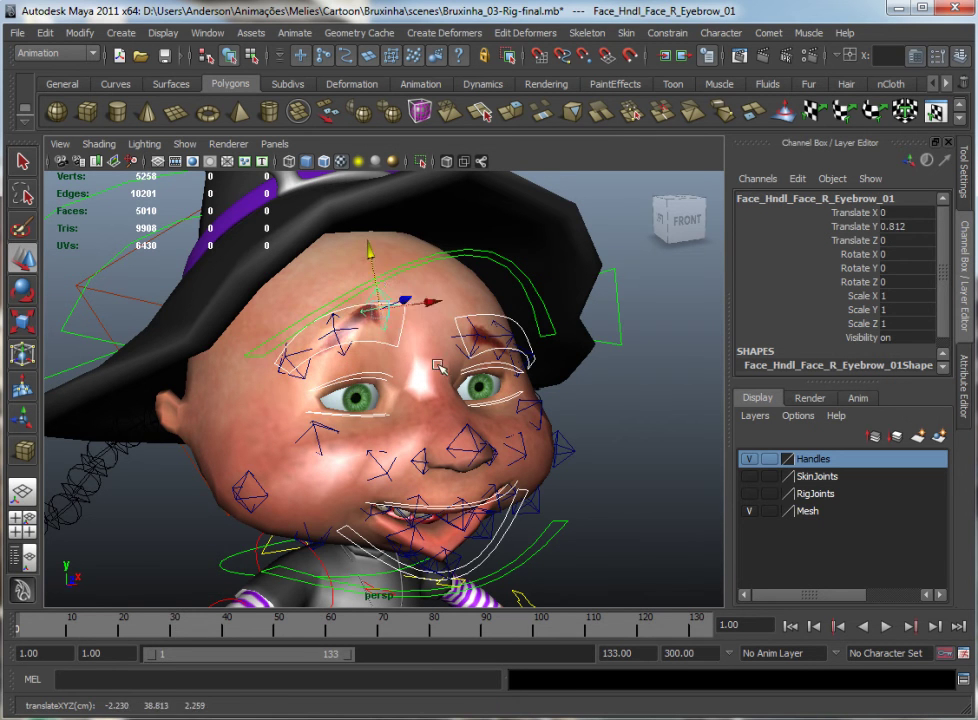
{"action": "left_click_drag", "start_coordinate": [437, 366], "coordinate": [327, 243], "text": "alt"}
{"action": "left_click", "coordinate": [395, 318]}
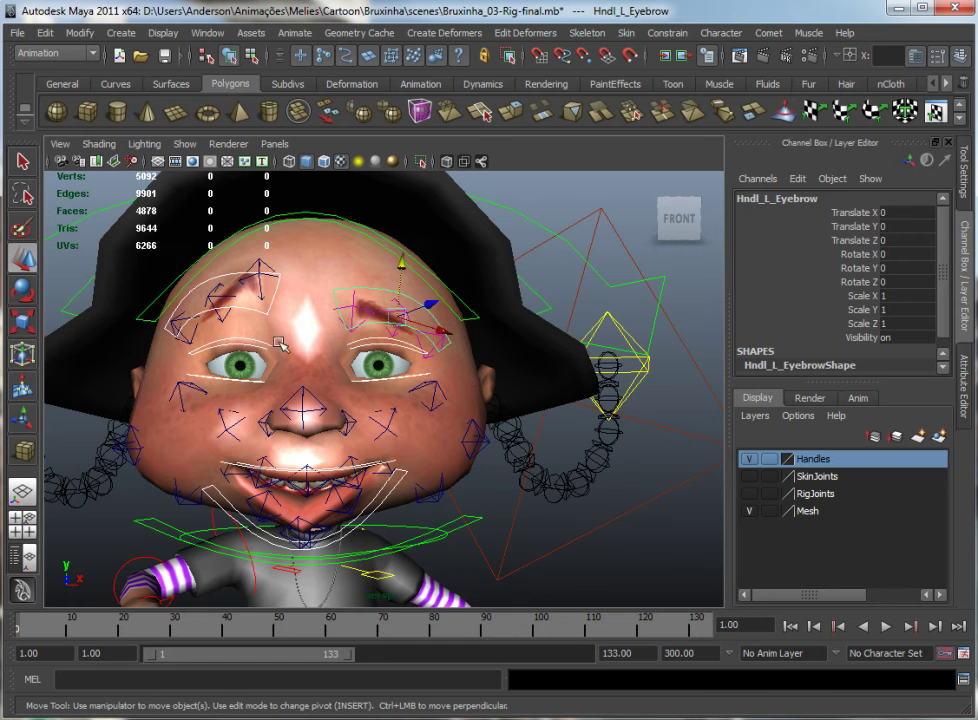
{"action": "left_click", "coordinate": [33, 288]}
{"action": "left_click_drag", "start_coordinate": [370, 382], "coordinate": [357, 366]}
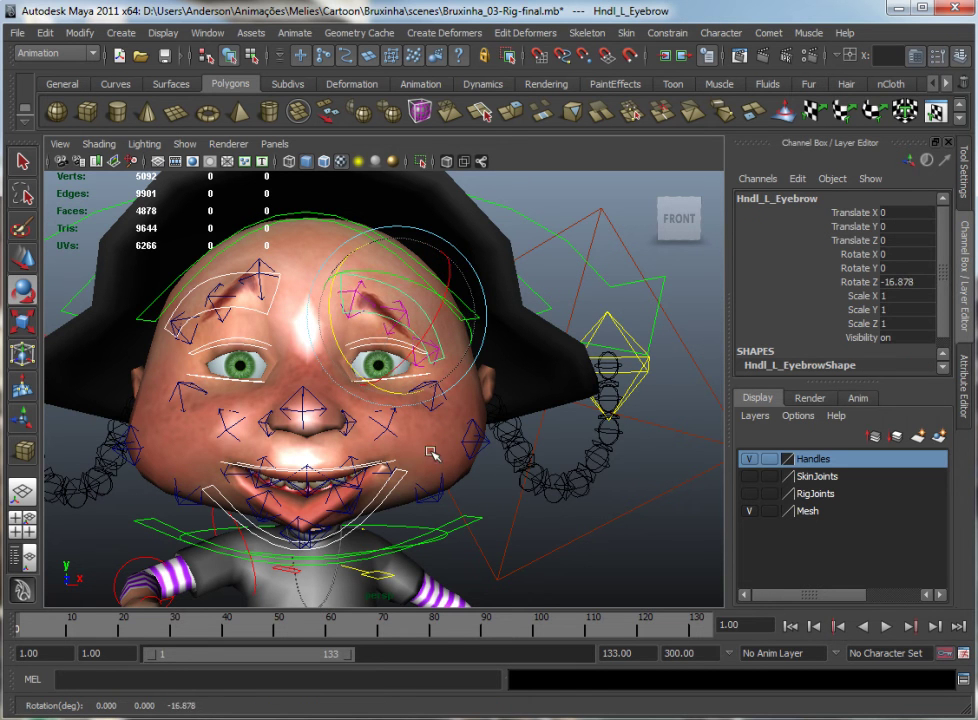
- Lower the left upper eyelid to 18.314 X, then frame the whole witch and select the root control
{"action": "left_click", "coordinate": [411, 370]}
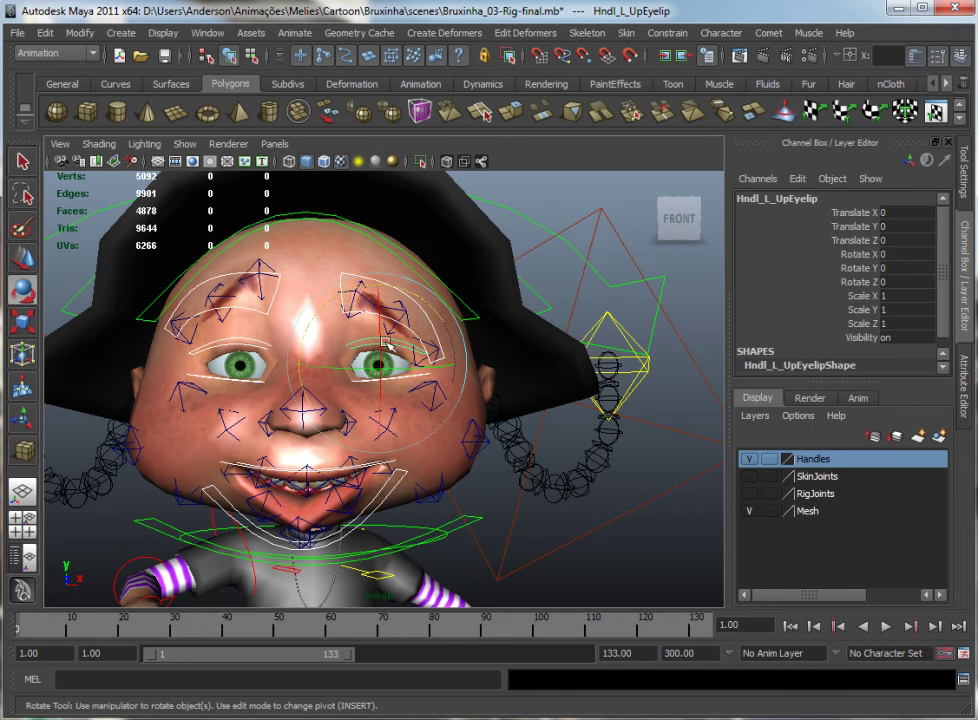
{"action": "left_click_drag", "start_coordinate": [386, 344], "coordinate": [386, 369]}
{"action": "left_click_drag", "start_coordinate": [455, 484], "coordinate": [600, 465], "text": "alt"}
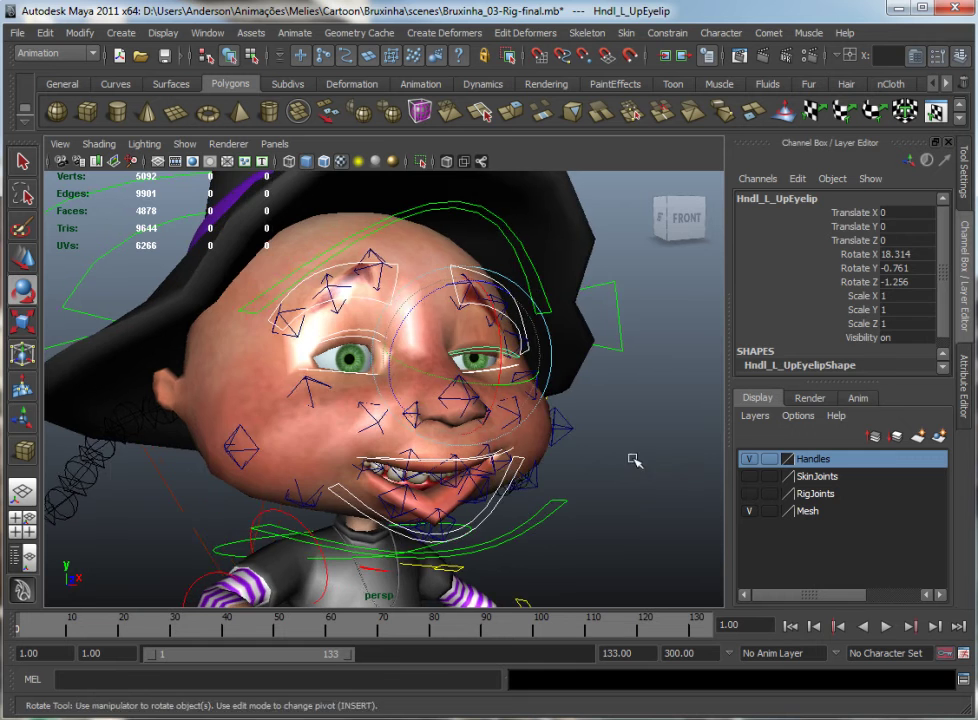
{"action": "left_click", "coordinate": [635, 458]}
{"action": "right_click_drag", "start_coordinate": [635, 458], "coordinate": [524, 425], "text": "alt"}
{"action": "middle_click_drag", "start_coordinate": [524, 425], "coordinate": [512, 446], "text": "alt"}
{"action": "left_click_drag", "start_coordinate": [512, 446], "coordinate": [517, 434], "text": "alt"}
{"action": "mouse_move", "coordinate": [517, 434]}
{"action": "right_mouse_down", "text": "alt"}
{"action": "mouse_move", "coordinate": [533, 432]}
{"action": "mouse_move", "coordinate": [533, 543]}
{"action": "right_mouse_up", "text": "alt"}
{"action": "left_click", "coordinate": [520, 548]}
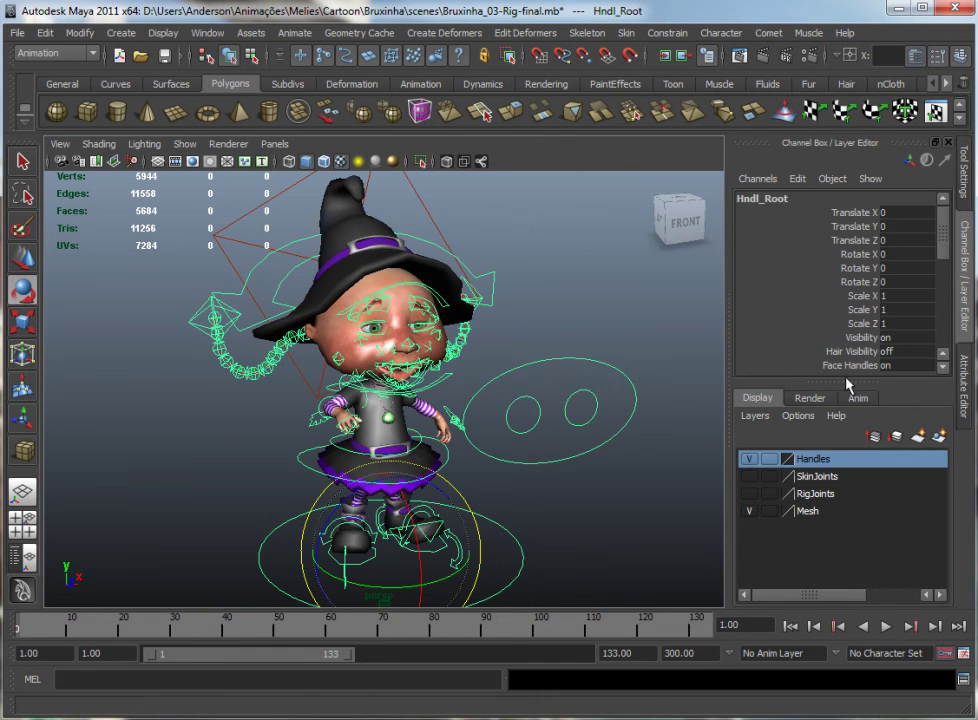
- Turn Face Handles off and Hair Visibility on to show the red braided hair
{"action": "double_click", "coordinate": [900, 352]}
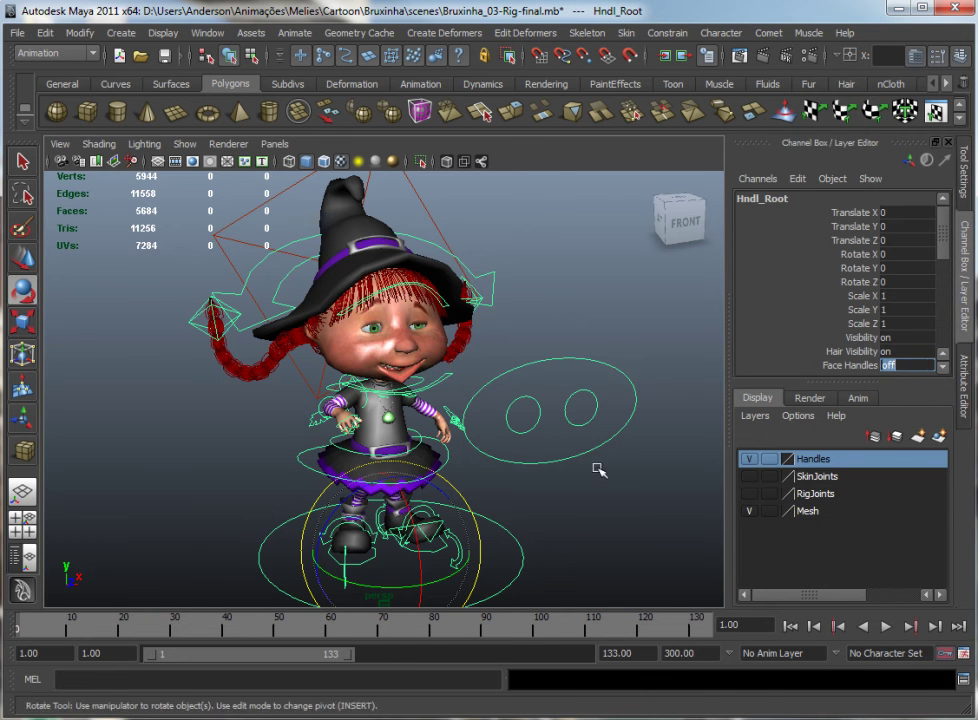
{"action": "mouse_move", "coordinate": [598, 470]}
{"action": "left_mouse_down", "text": "alt"}
{"action": "mouse_move", "coordinate": [400, 477]}
{"action": "mouse_move", "coordinate": [594, 476]}
{"action": "mouse_move", "coordinate": [570, 478]}
{"action": "left_mouse_up", "text": "alt"}
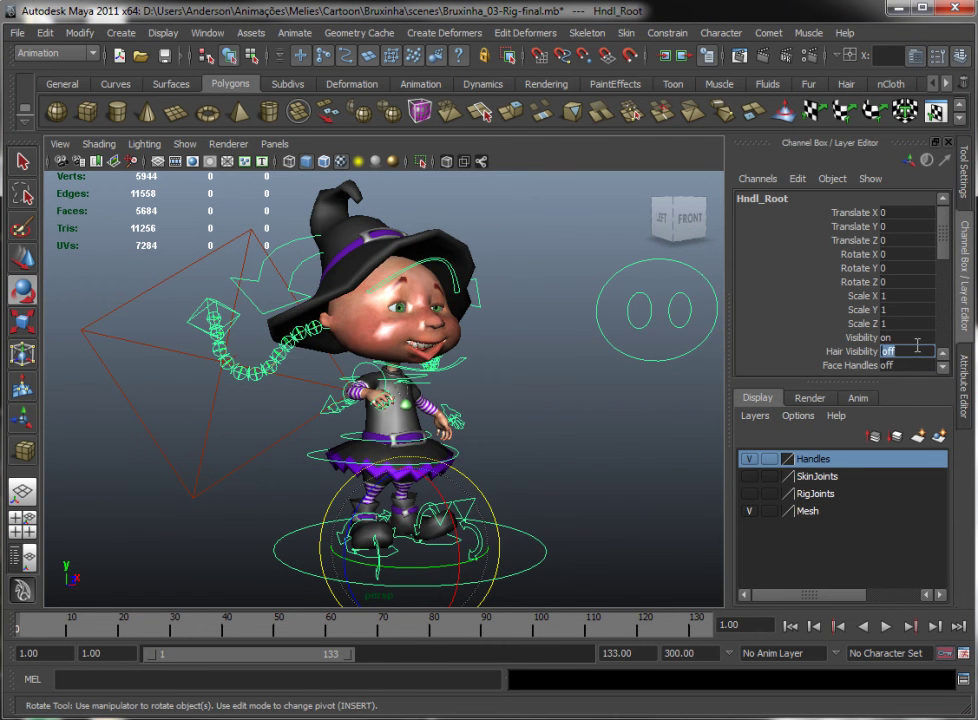
{"action": "left_click", "coordinate": [628, 456]}
- Swing the right braid control Hndl_R_Braid up and partly back to a new angle
{"action": "left_click", "coordinate": [237, 317]}
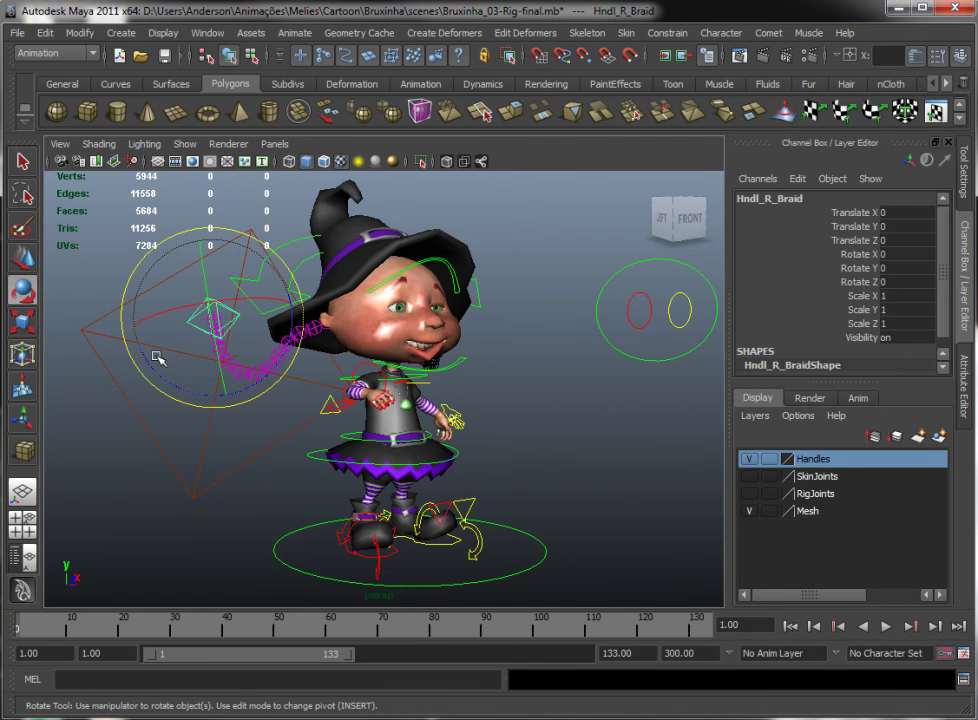
{"action": "left_click_drag", "start_coordinate": [198, 393], "coordinate": [196, 394]}
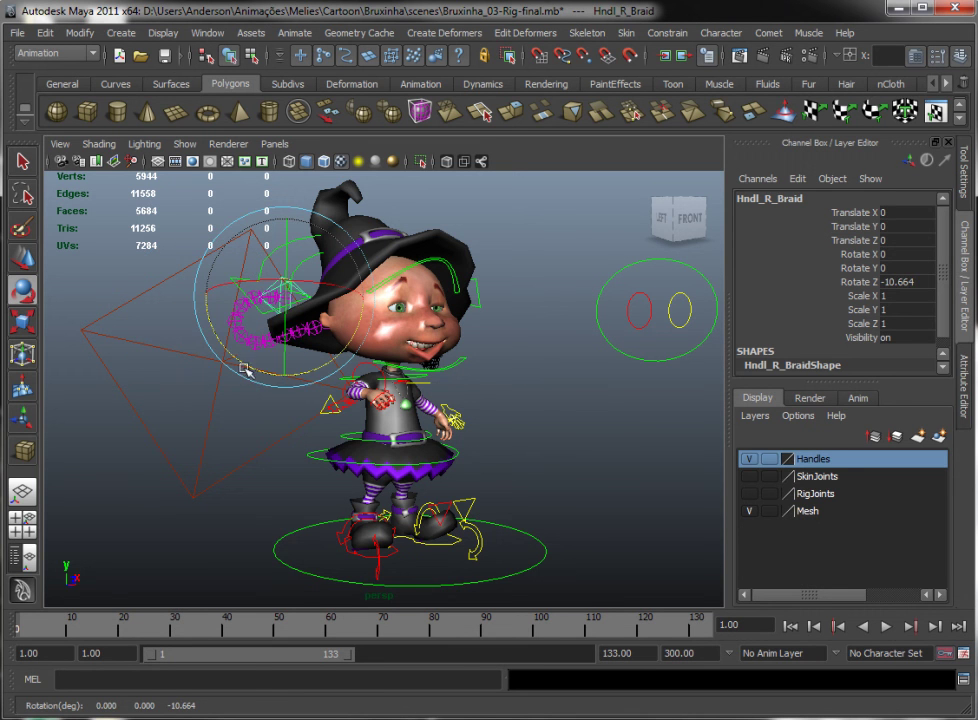
{"action": "left_click_drag", "start_coordinate": [249, 369], "coordinate": [267, 372]}
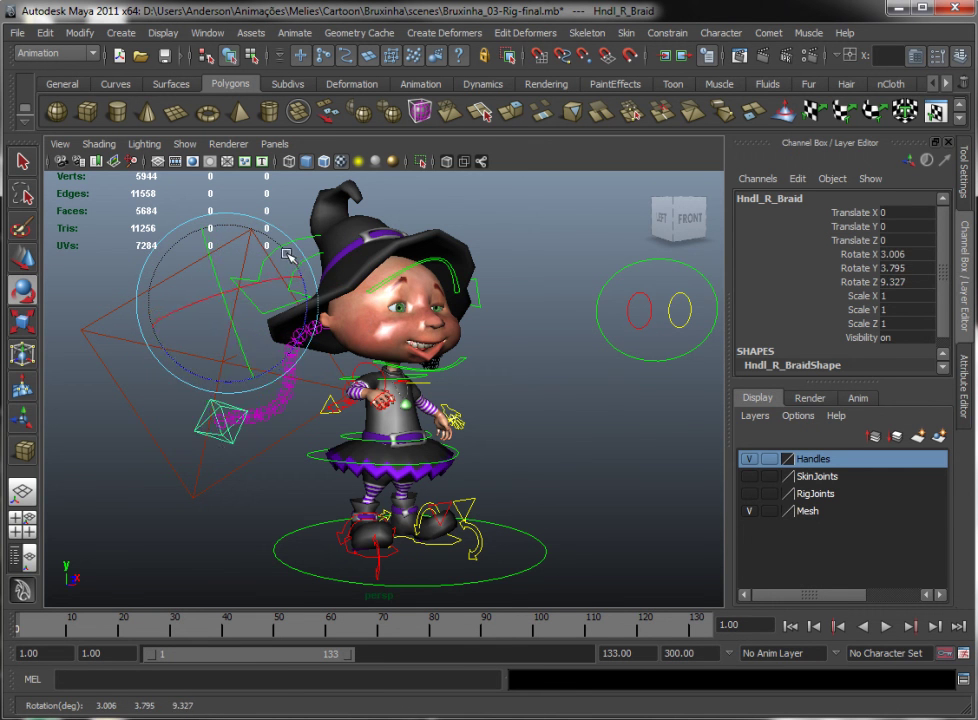
- Hide all rig control handles by turning off the Handles layer's visibility
{"action": "left_click", "coordinate": [547, 502]}
{"action": "left_click", "coordinate": [549, 546]}
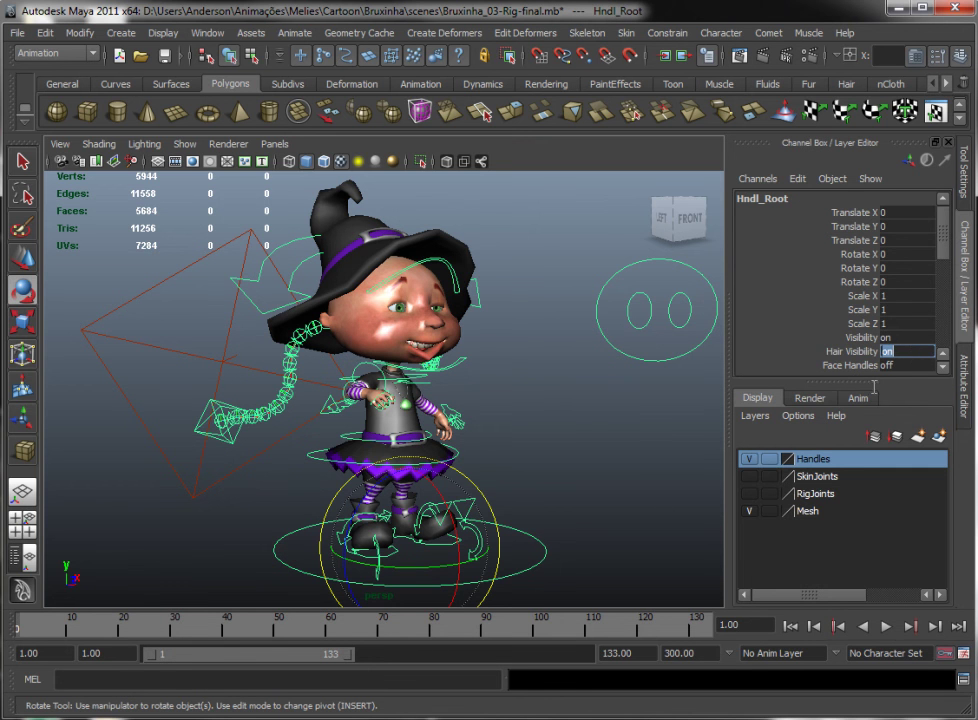
{"action": "left_click", "coordinate": [602, 487]}
{"action": "mouse_move", "coordinate": [602, 487]}
{"action": "left_mouse_down", "text": "alt"}
{"action": "mouse_move", "coordinate": [574, 469]}
{"action": "mouse_move", "coordinate": [702, 485]}
{"action": "mouse_move", "coordinate": [596, 463]}
{"action": "mouse_move", "coordinate": [5, 455]}
{"action": "left_mouse_up", "text": "alt"}
{"action": "left_click", "coordinate": [749, 459]}
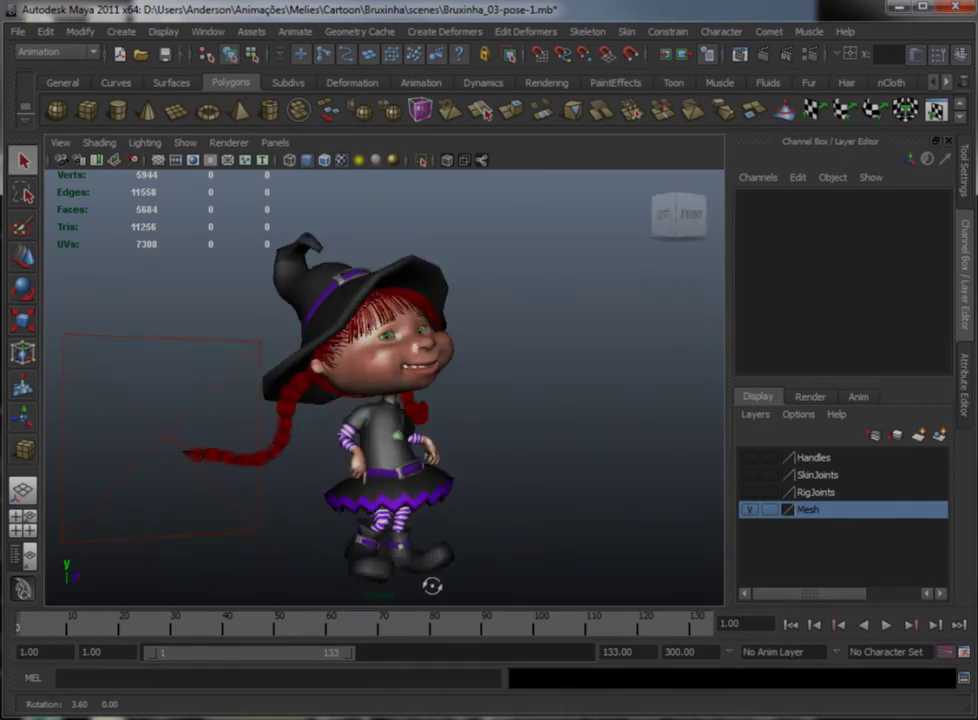
- Tumble around each saved pose file, ending on Bruxinha_03-pose-3.mb with her hand on her hip
{"action": "left_click_drag", "start_coordinate": [432, 586], "coordinate": [109, 586], "text": "alt"}
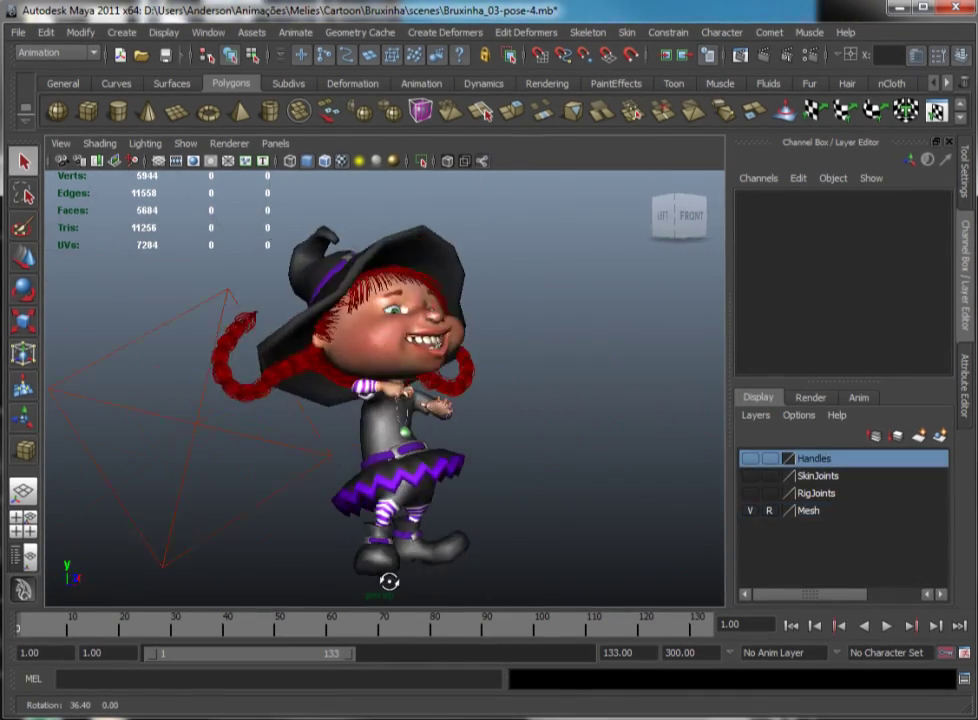
{"action": "left_click_drag", "start_coordinate": [389, 581], "coordinate": [32, 580], "text": "alt"}
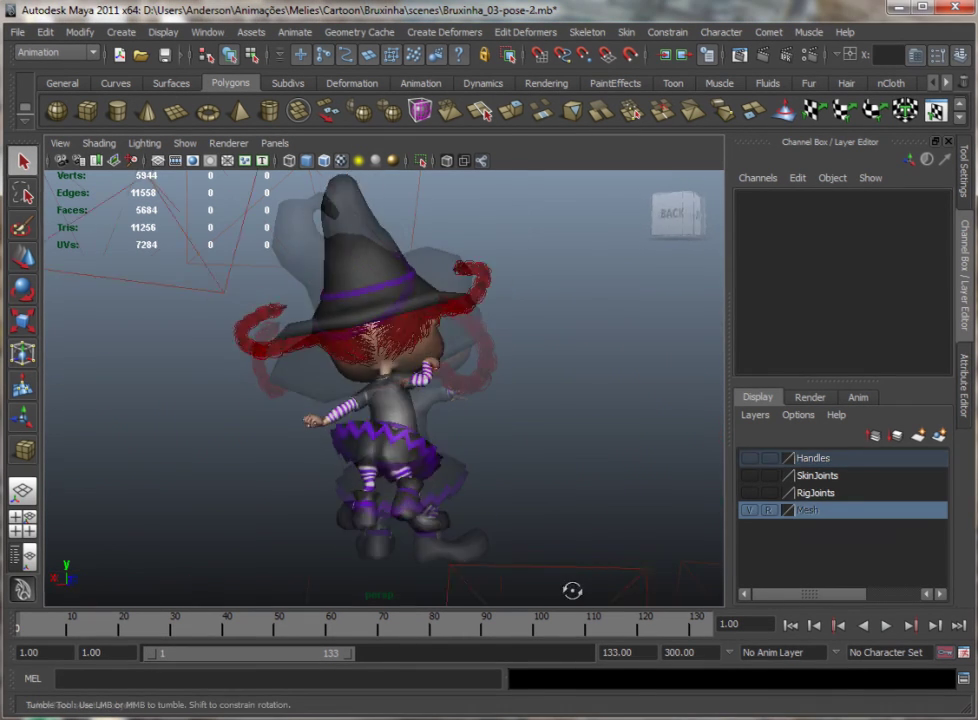
{"action": "left_click_drag", "start_coordinate": [572, 590], "coordinate": [350, 590], "text": "alt"}
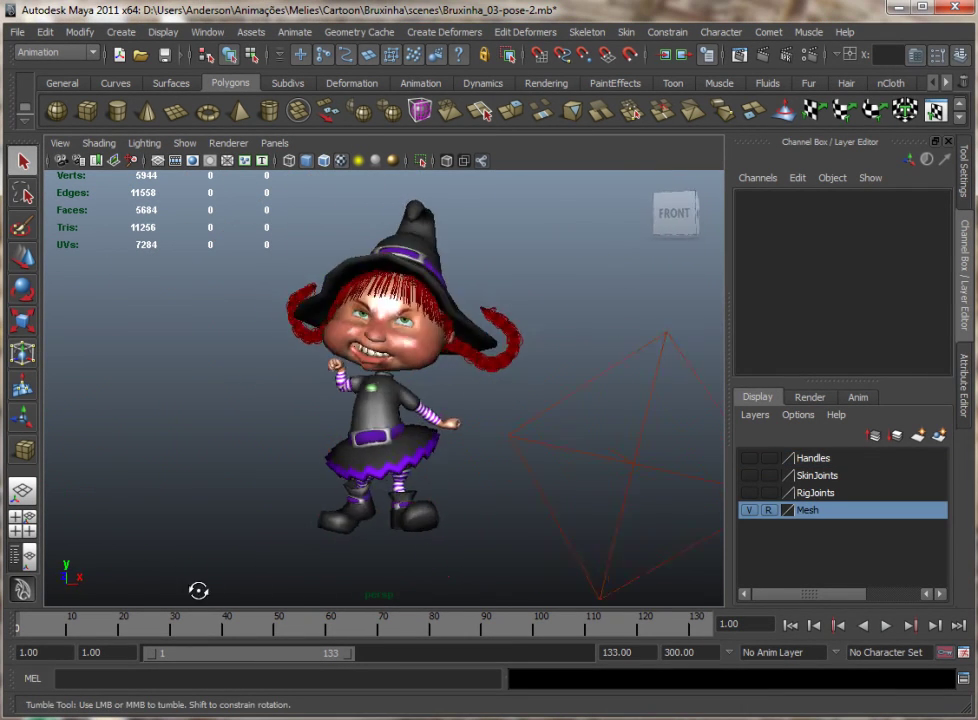
{"action": "left_click_drag", "start_coordinate": [198, 590], "coordinate": [109, 584]}
{"action": "left_click_drag", "start_coordinate": [537, 582], "coordinate": [47, 584]}
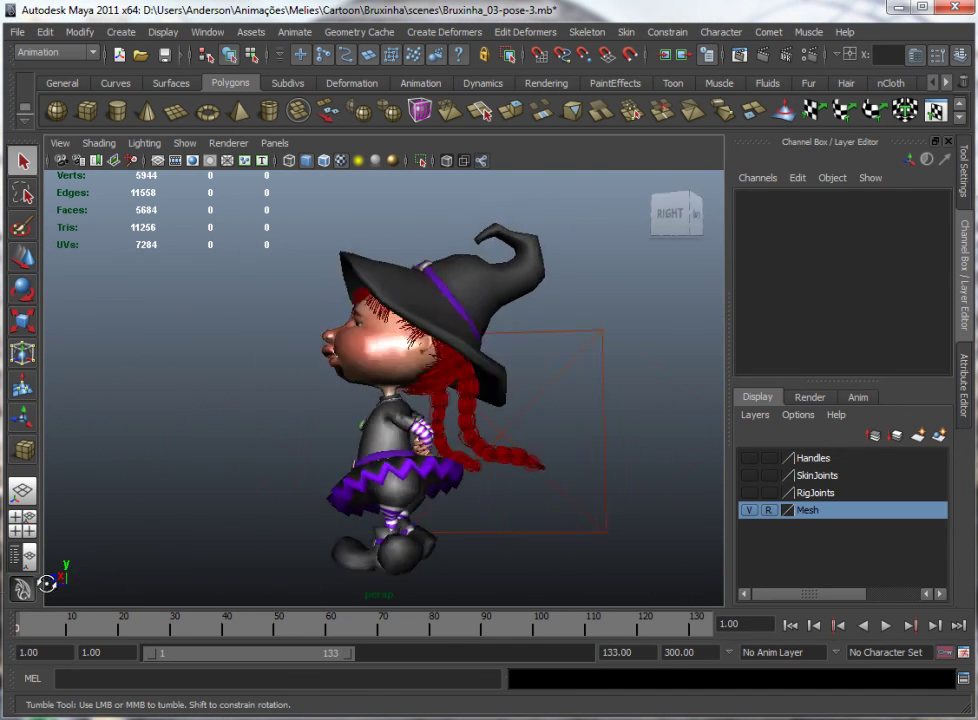